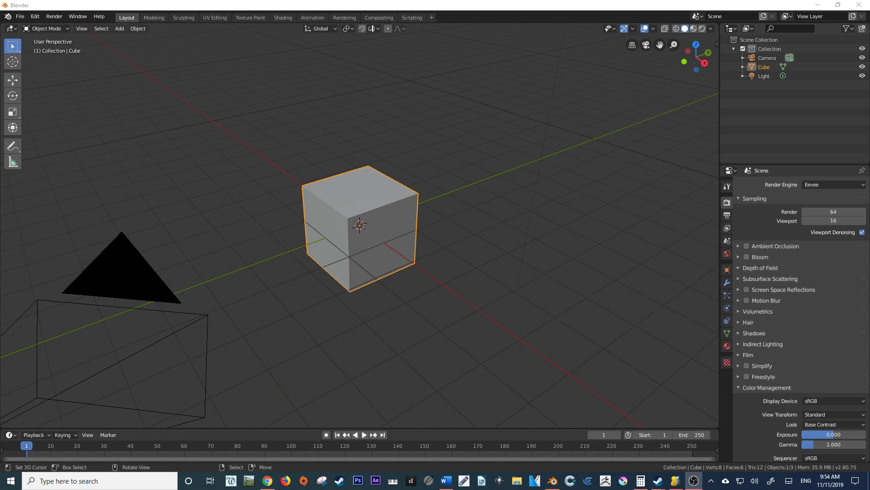
- Open a second window of the cube scene and snap the two windows side by side
{"action": "middle_click_drag", "start_coordinate": [376, 229], "coordinate": [391, 231]}
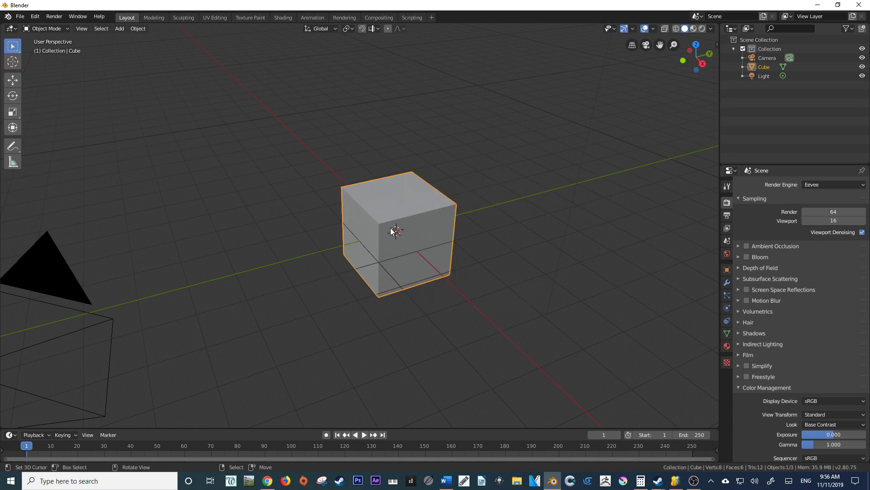
{"action": "key", "text": "ctrl"}
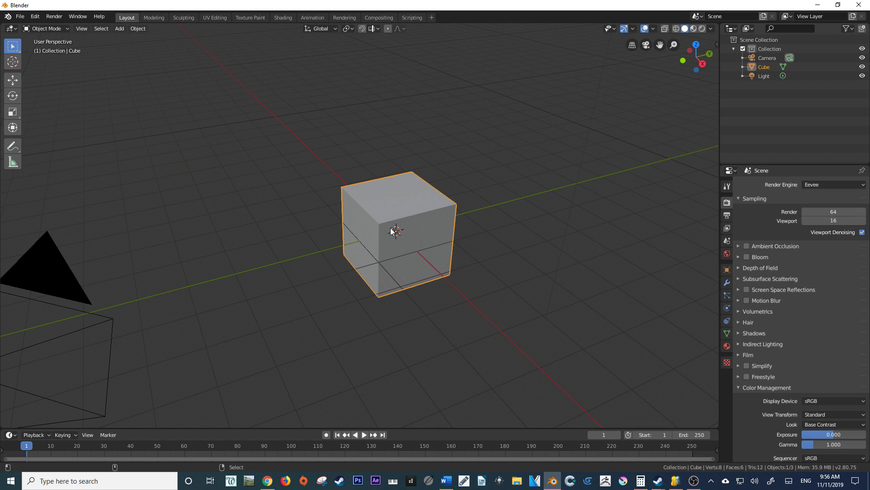
{"action": "key", "text": "ctrl+alt+w"}
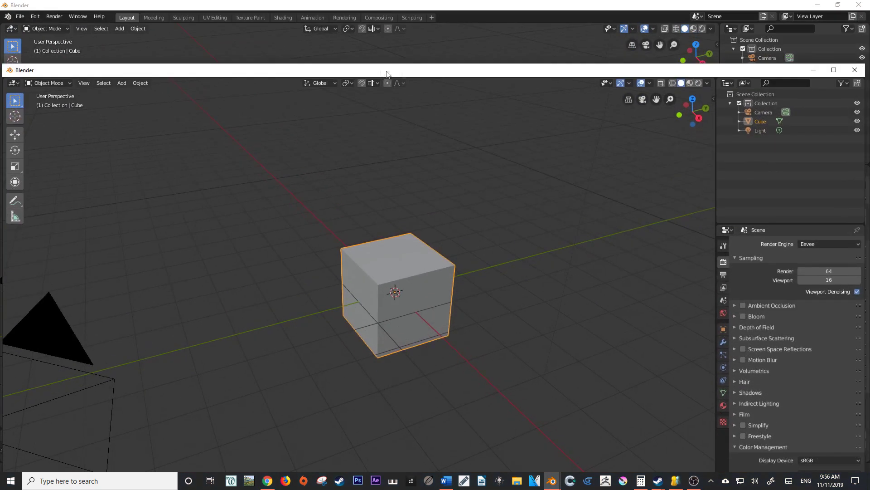
{"action": "key", "text": "super+Right"}
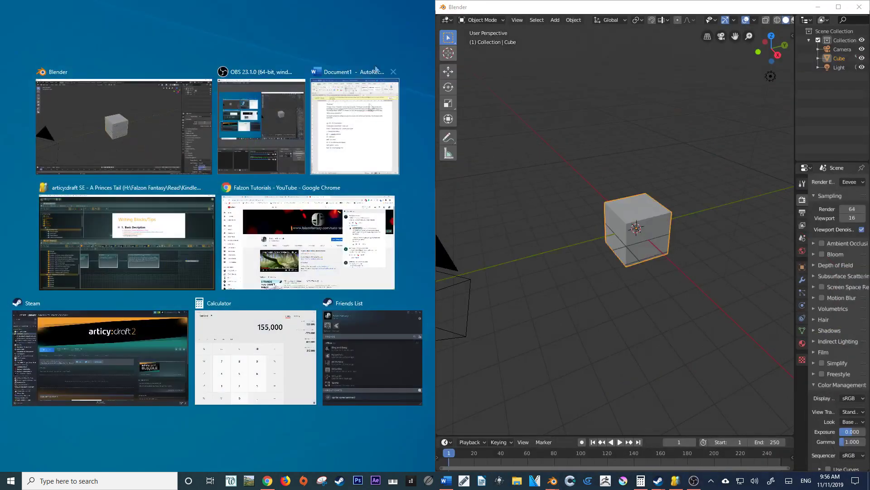
{"action": "left_click", "coordinate": [168, 119]}
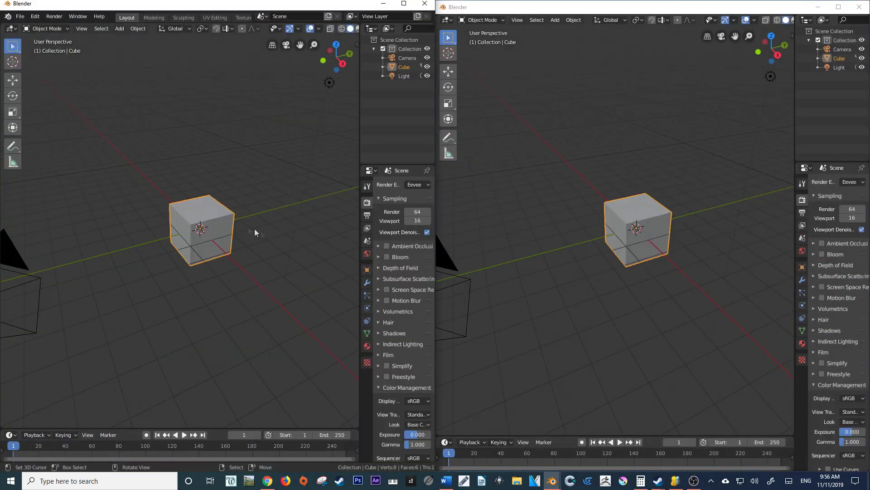
- Deselect and reselect the cube in the left window
{"action": "middle_click_drag", "start_coordinate": [222, 226], "coordinate": [241, 225]}
{"action": "left_click", "coordinate": [241, 225]}
{"action": "left_click", "coordinate": [218, 206]}
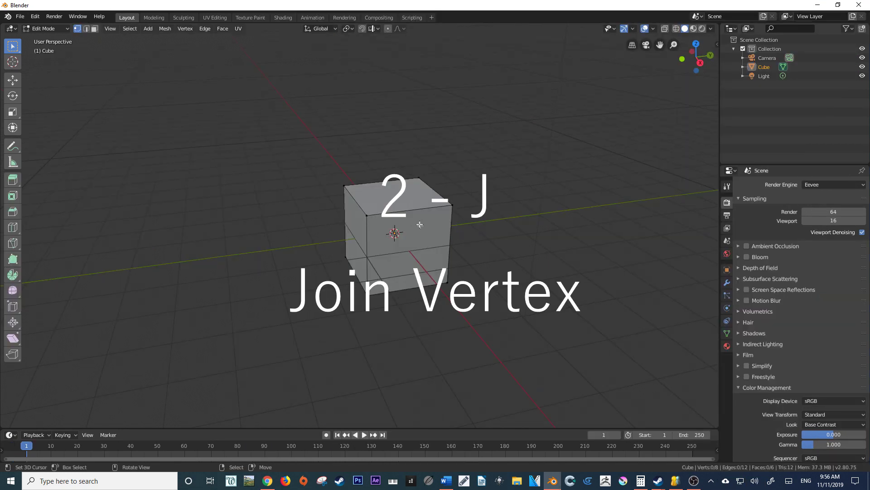
- Join the top-right and bottom-left front corners into a diagonal
{"action": "middle_click_drag", "start_coordinate": [401, 231], "coordinate": [400, 222]}
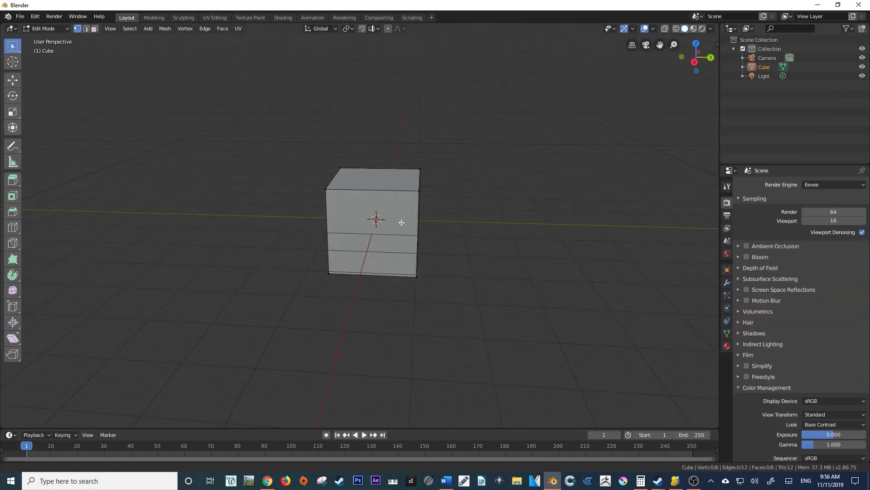
{"action": "left_click", "coordinate": [419, 191]}
{"action": "left_click", "coordinate": [329, 273], "text": "shift"}
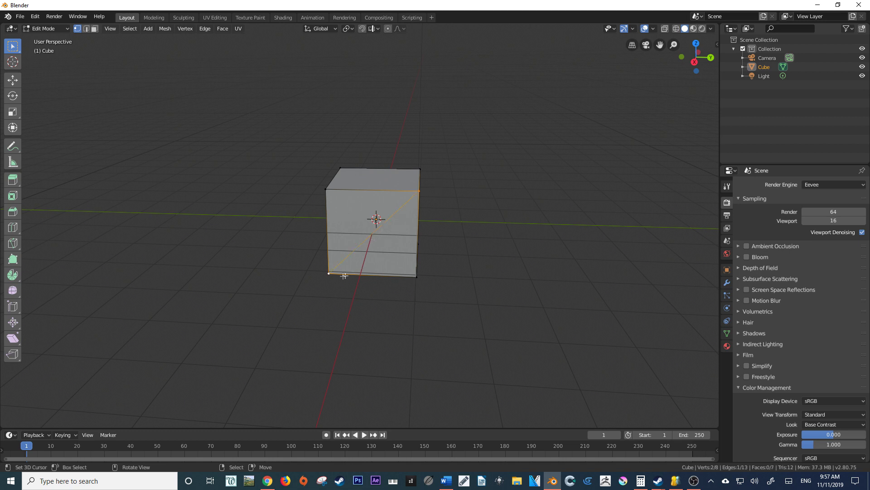
{"action": "middle_click_drag", "start_coordinate": [380, 257], "coordinate": [363, 208]}
{"action": "key", "text": "ctrl+z"}
{"action": "key", "text": "ctrl+shift+z"}
{"action": "key", "text": "ctrl+shift+z"}
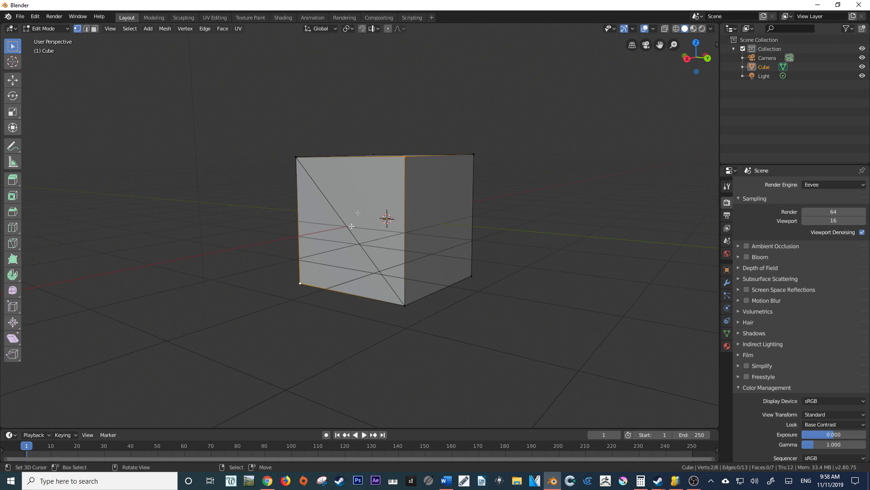
- Join the other diagonal to create a centre vertex, nudging it slightly
{"action": "key", "text": "j"}
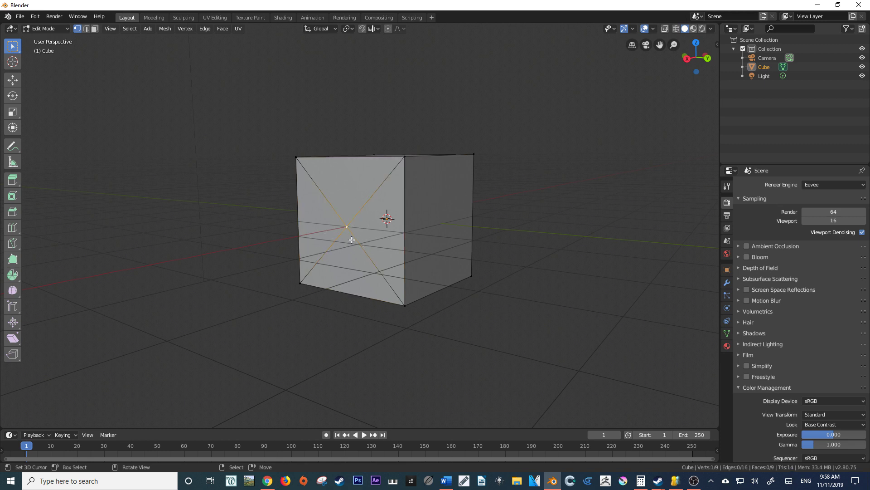
{"action": "key", "text": "g"}
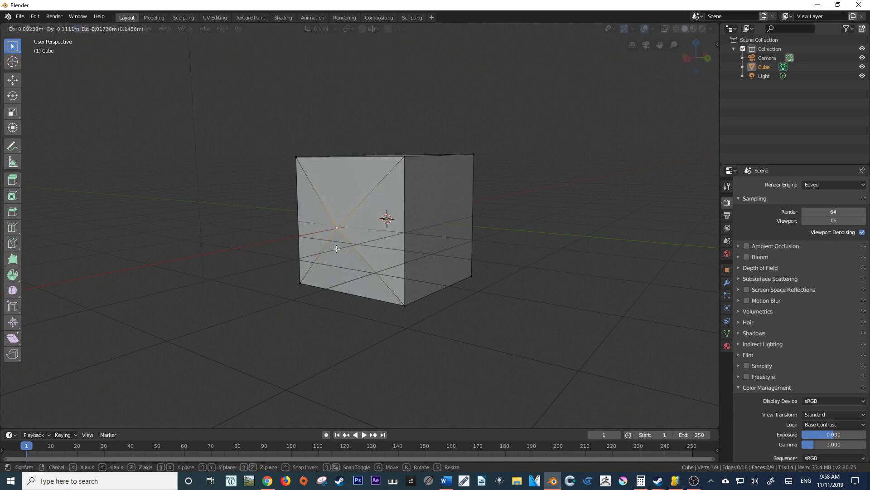
{"action": "left_click", "coordinate": [337, 248]}
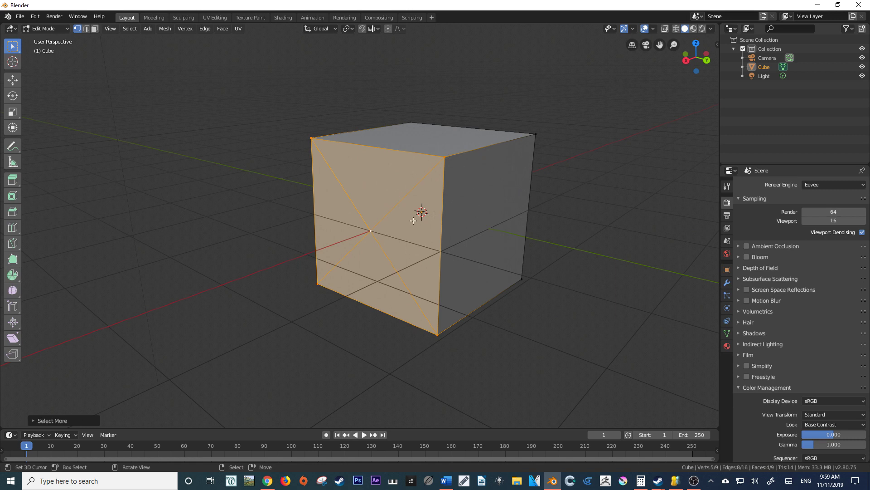
- Dissolve the front face's centre vertex and diagonals with Ctrl+X
{"action": "key", "text": "x"}
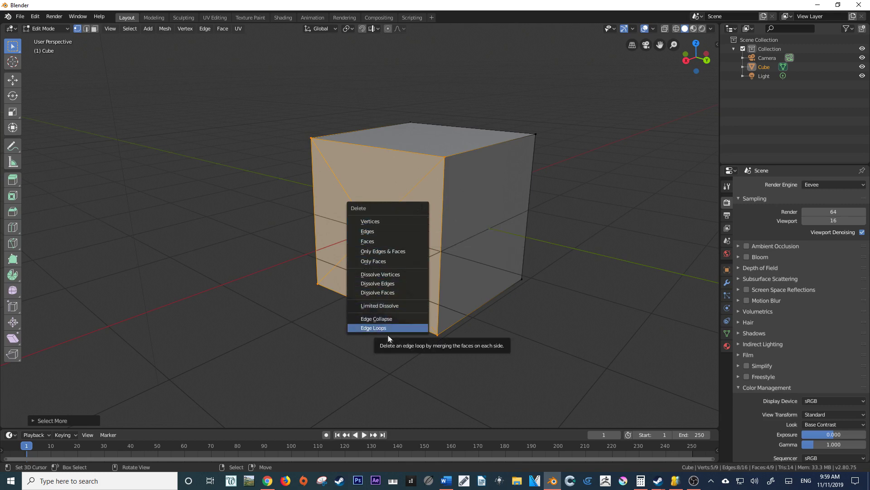
{"action": "key", "text": "x"}
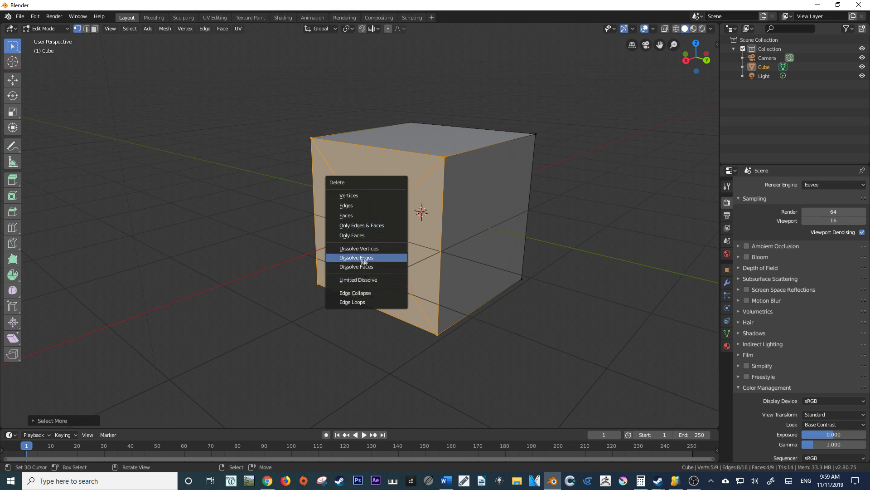
{"action": "key", "text": "Escape"}
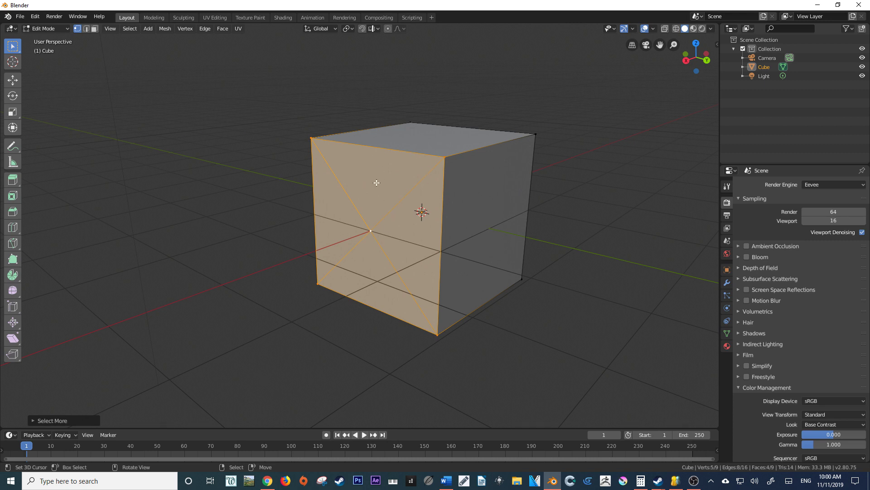
{"action": "key", "text": "x"}
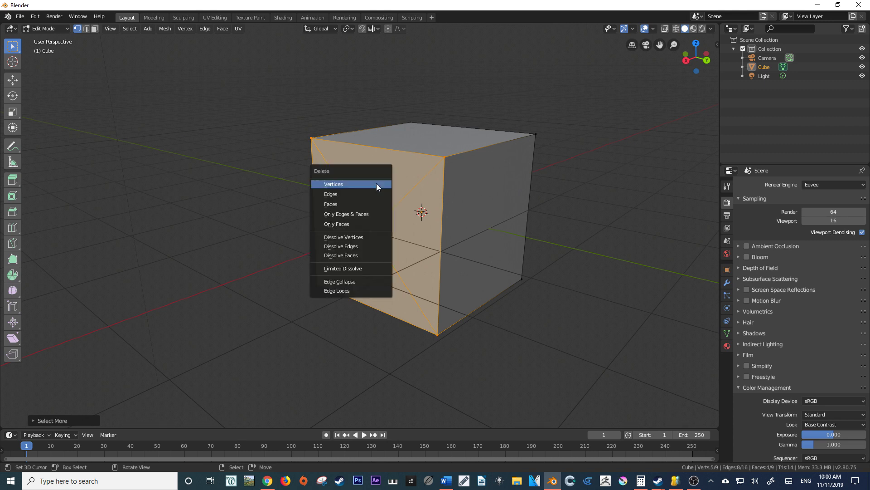
{"action": "left_click", "coordinate": [353, 224]}
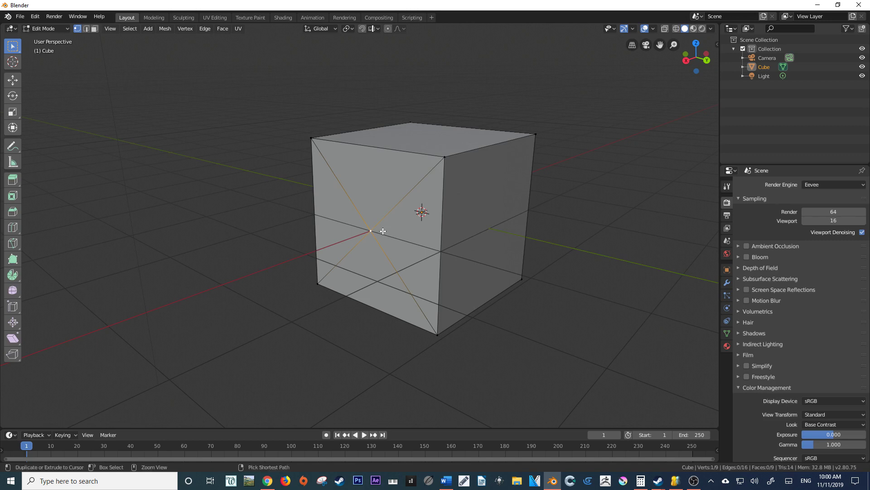
{"action": "key", "text": "ctrl+x"}
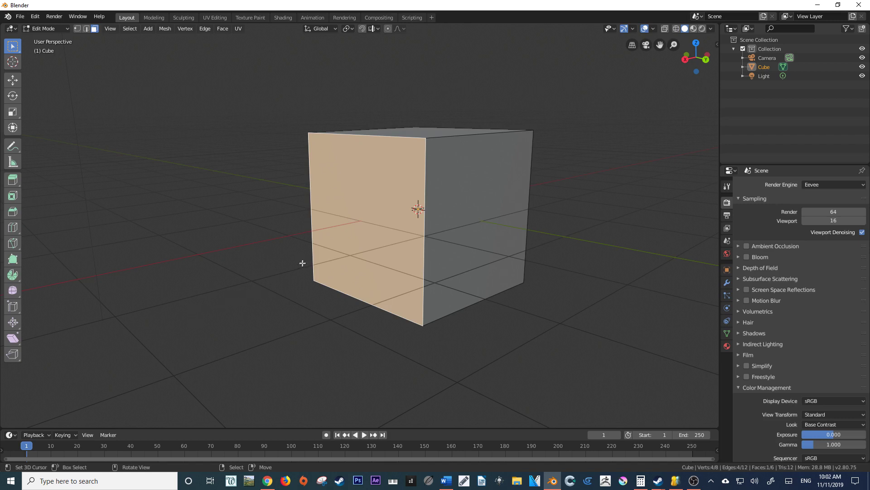
- Extrude the cube's left face, offsetting it 0.38 m in X and 1.27 m in Z
{"action": "middle_click_drag", "start_coordinate": [298, 264], "coordinate": [454, 230]}
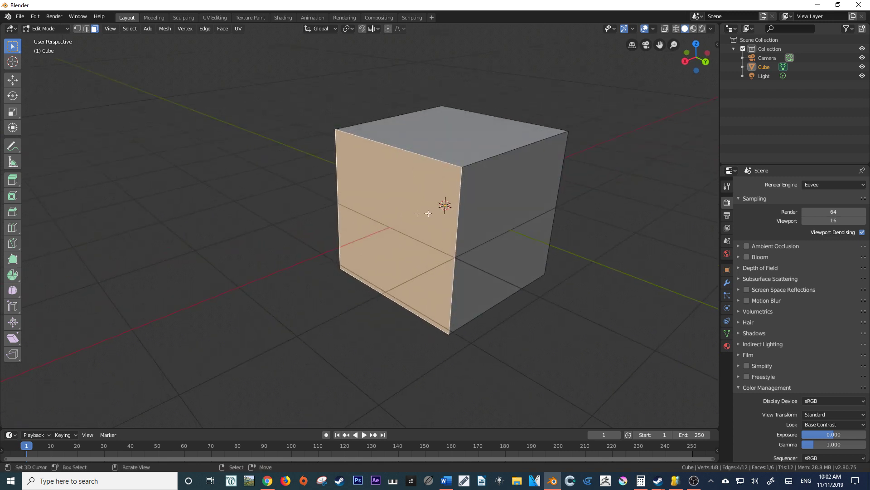
{"action": "key", "text": "e"}
{"action": "left_click", "coordinate": [356, 254]}
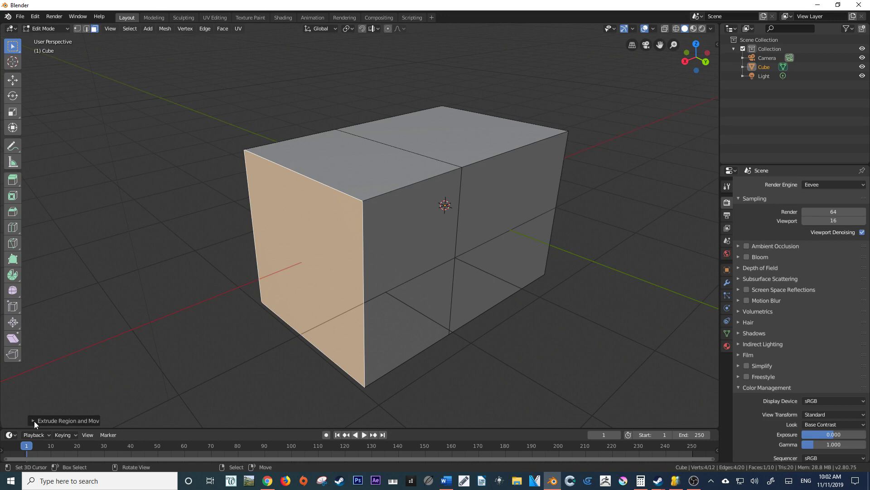
{"action": "left_click", "coordinate": [34, 421]}
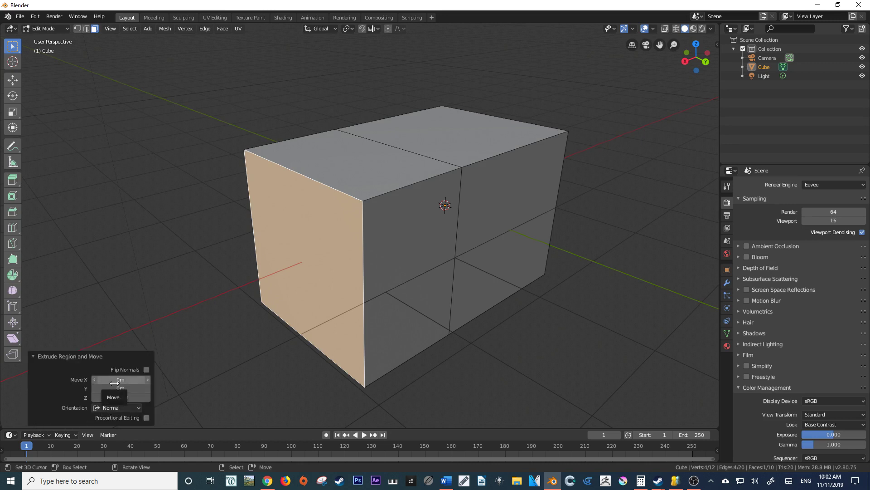
{"action": "mouse_move", "coordinate": [114, 379]}
{"action": "left_mouse_down"}
{"action": "mouse_move", "coordinate": [141, 380]}
{"action": "mouse_move", "coordinate": [115, 383]}
{"action": "left_mouse_up"}
{"action": "right_click", "coordinate": [209, 263], "text": "shift"}
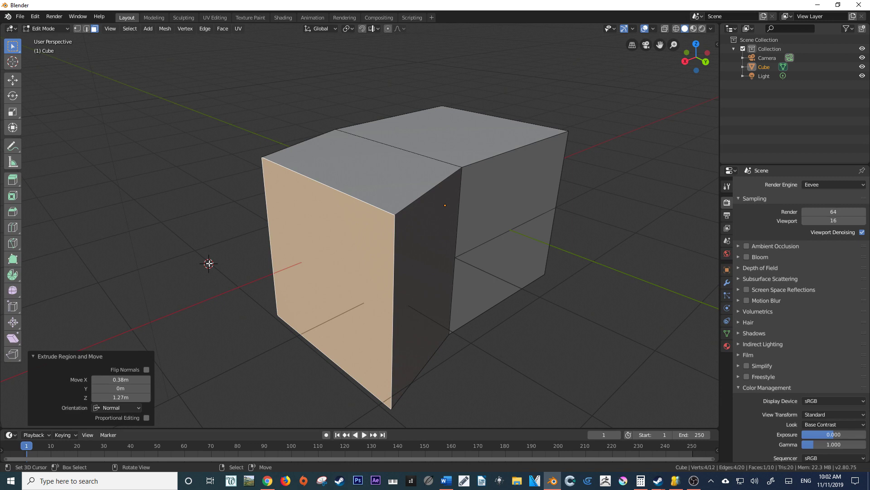
{"action": "left_click", "coordinate": [467, 175]}
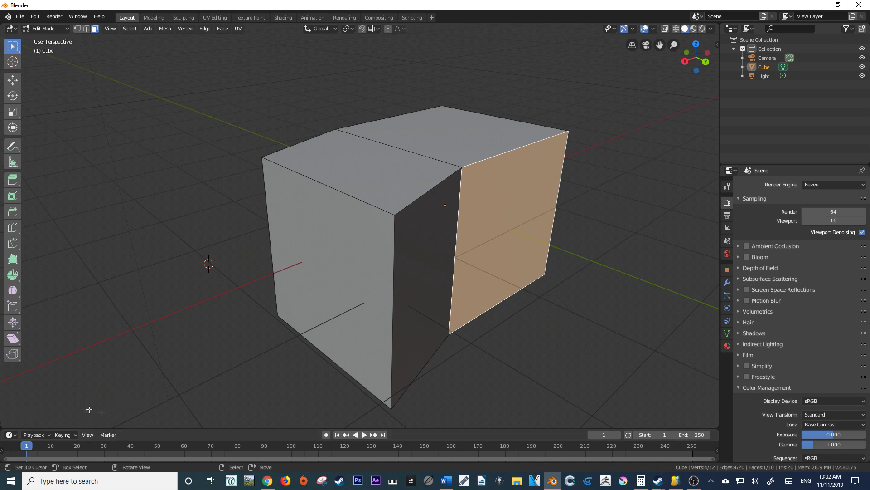
- Re-extrude the left face and skew it sideways in the F9 redo panel
{"action": "key", "text": "ctrl+z"}
{"action": "key", "text": "ctrl+z"}
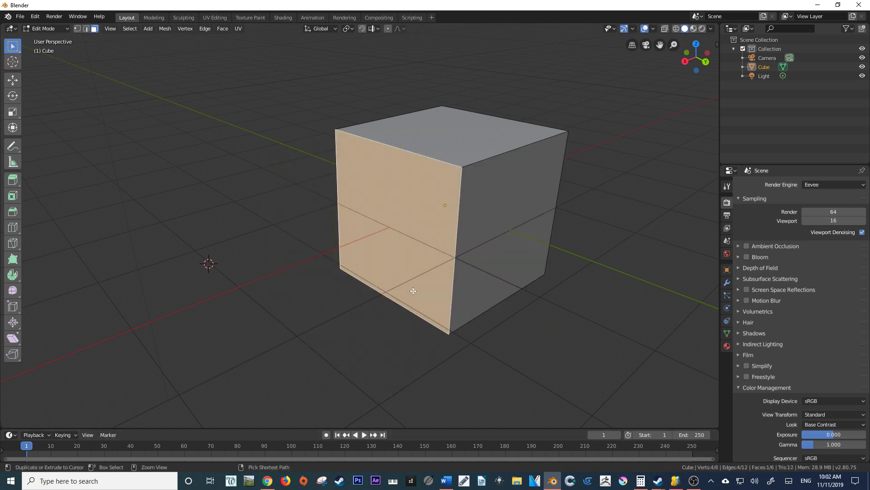
{"action": "key", "text": "ctrl+shift+z"}
{"action": "key", "text": "ctrl+shift+z"}
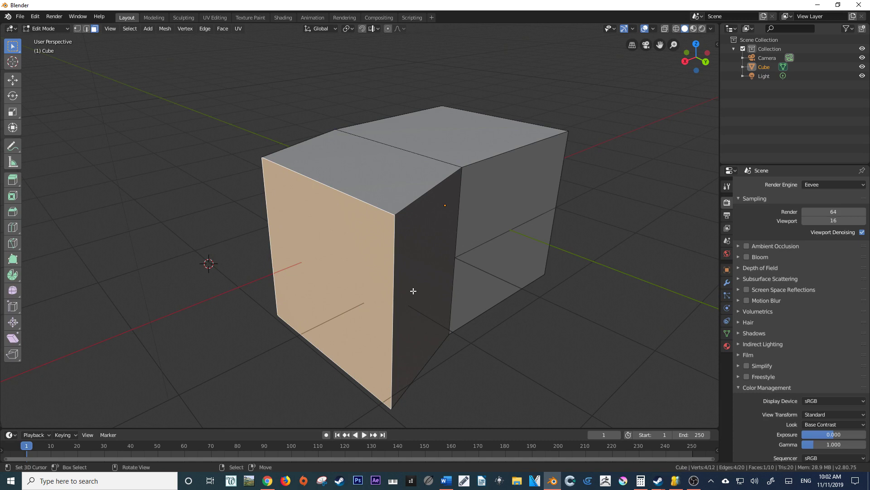
{"action": "key", "text": "ctrl+z"}
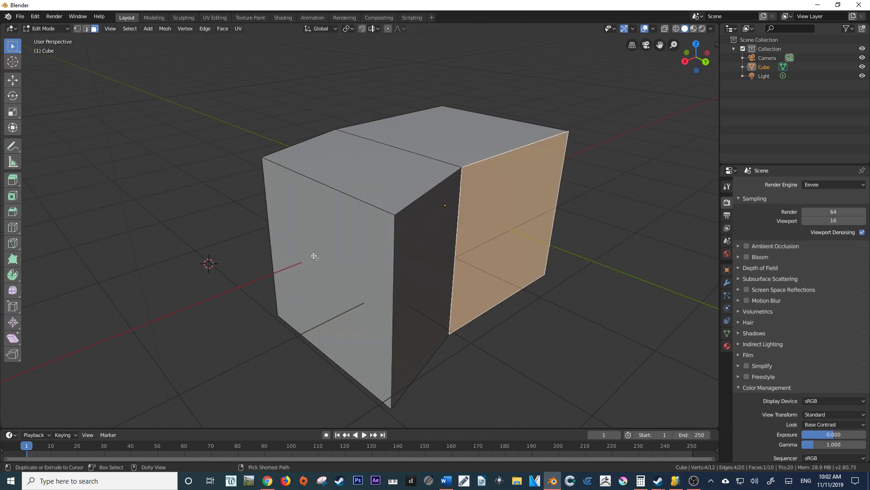
{"action": "key", "text": "ctrl+shift+z"}
{"action": "key", "text": "ctrl+z"}
{"action": "key", "text": "e"}
{"action": "left_click", "coordinate": [490, 267]}
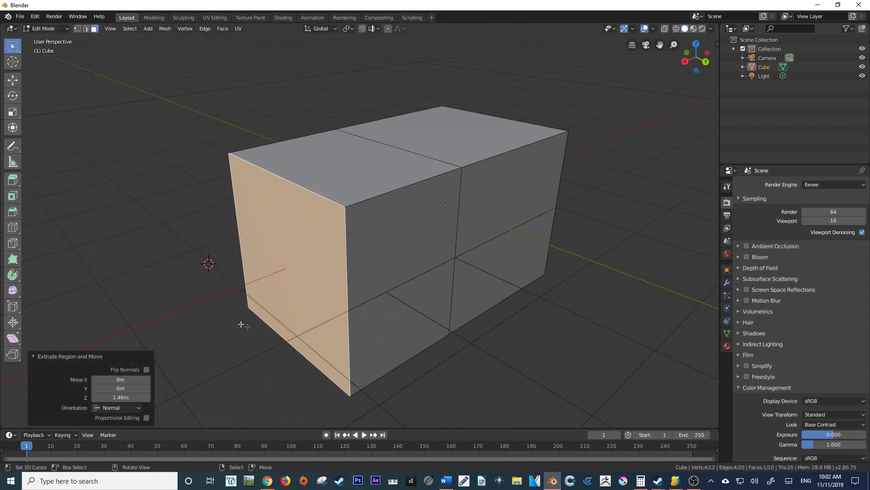
{"action": "left_click", "coordinate": [515, 242]}
{"action": "key", "text": "ctrl+z"}
{"action": "key", "text": "ctrl+z"}
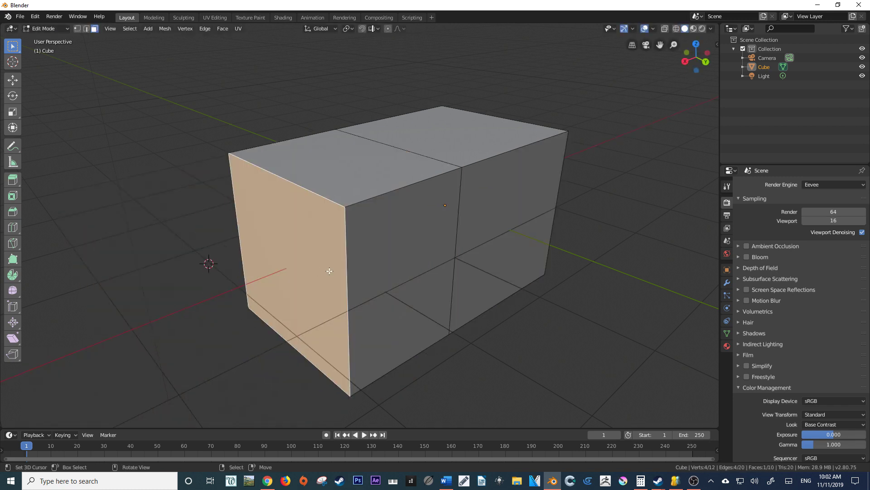
{"action": "key", "text": "F9"}
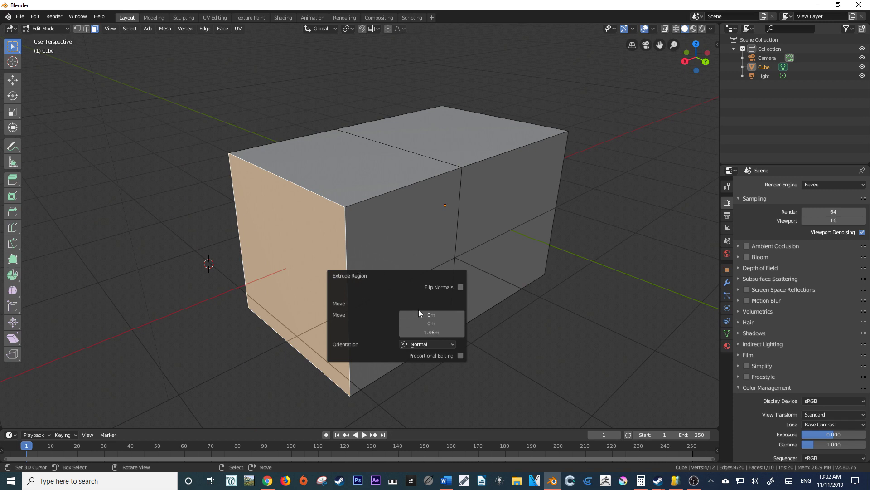
{"action": "left_click_drag", "start_coordinate": [419, 313], "coordinate": [432, 330]}
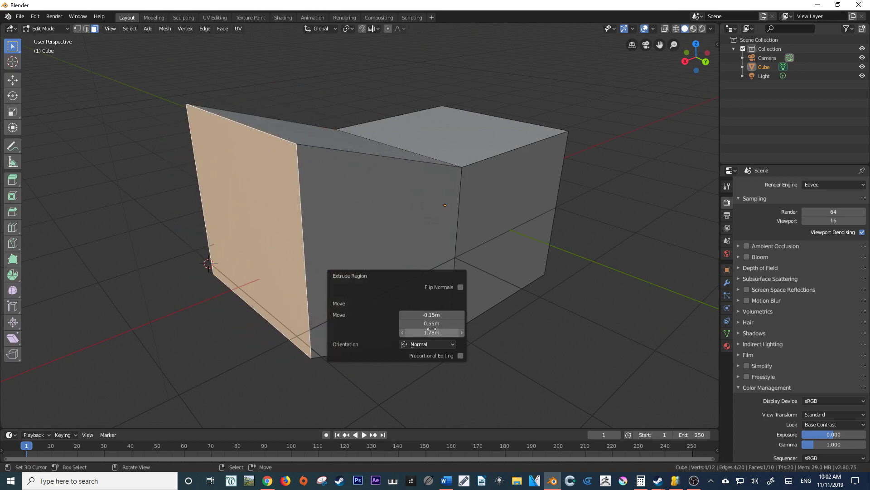
{"action": "right_click", "coordinate": [403, 236], "text": "shift"}
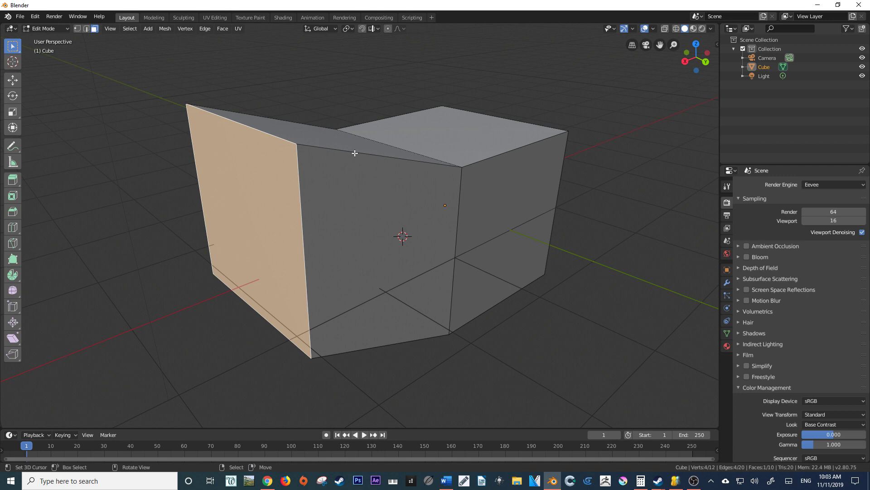
- Extrude the right end face and adjust its X offset in the redo panel
{"action": "left_click", "coordinate": [502, 196]}
{"action": "middle_click_drag", "start_coordinate": [510, 206], "coordinate": [415, 208], "text": "shift"}
{"action": "key", "text": "e"}
{"action": "left_click", "coordinate": [491, 225]}
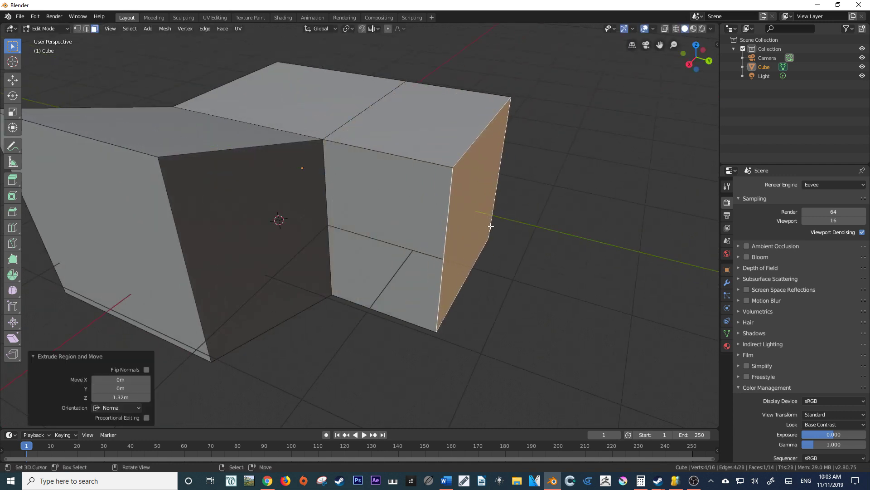
{"action": "key", "text": "F9"}
{"action": "mouse_move", "coordinate": [582, 268]}
{"action": "left_mouse_down"}
{"action": "mouse_move", "coordinate": [589, 268]}
{"action": "mouse_move", "coordinate": [586, 286]}
{"action": "mouse_move", "coordinate": [567, 278]}
{"action": "left_mouse_up"}
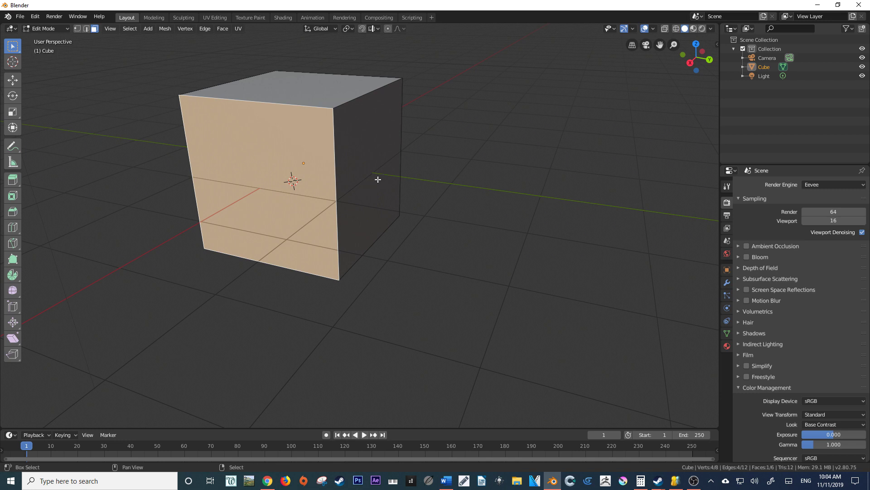
- Bend the faces with Shift+W around a 3D cursor at the cube's lower-left corner
{"action": "key", "text": "shift+w"}
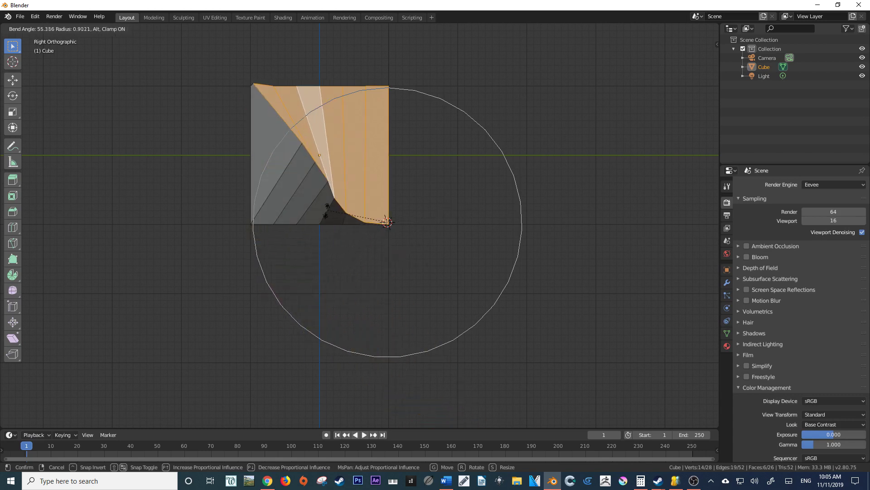
{"action": "right_click", "coordinate": [229, 211]}
{"action": "left_click", "coordinate": [246, 223]}
{"action": "key", "text": "shift+w"}
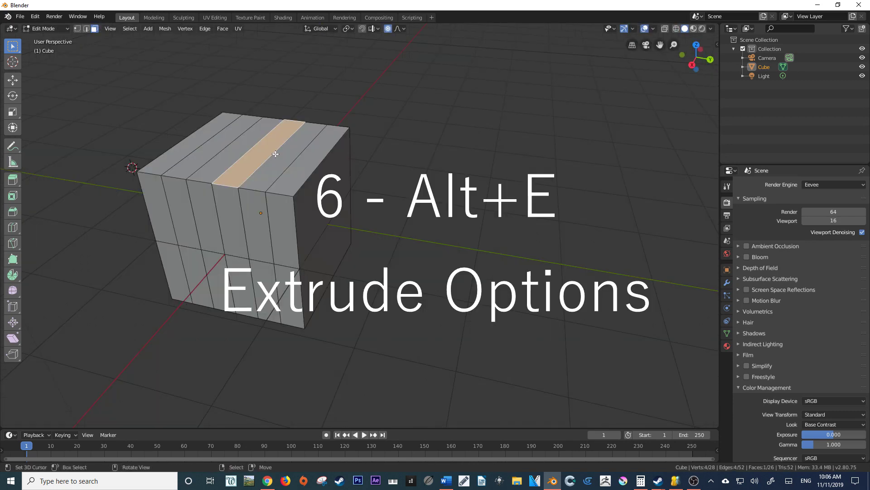
{"action": "key", "text": "alt+e"}
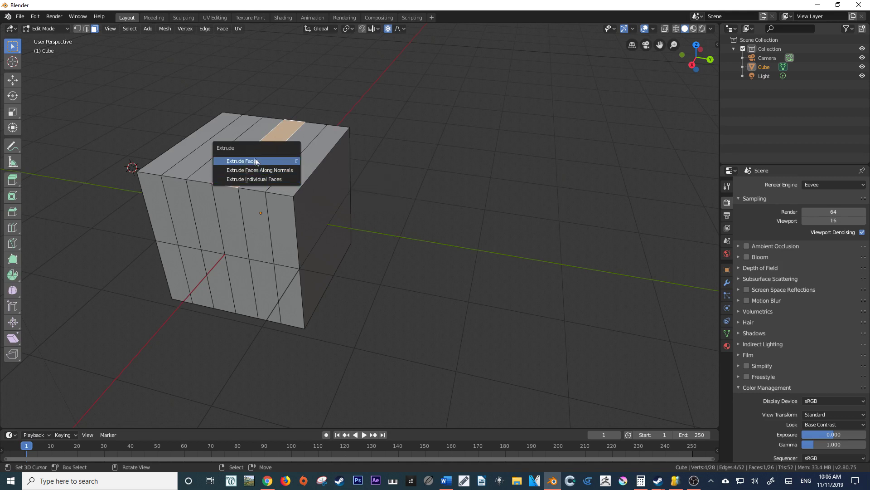
{"action": "key", "text": "Escape"}
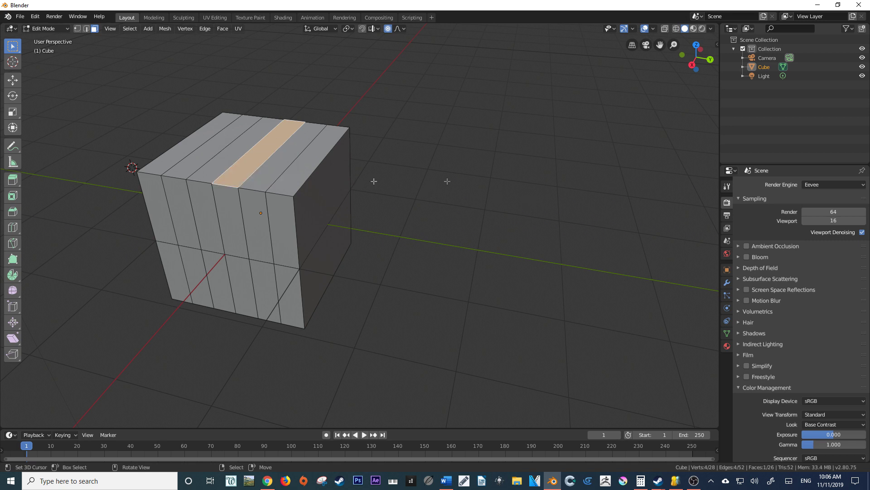
{"action": "key", "text": "x"}
{"action": "key", "text": "alt+e"}
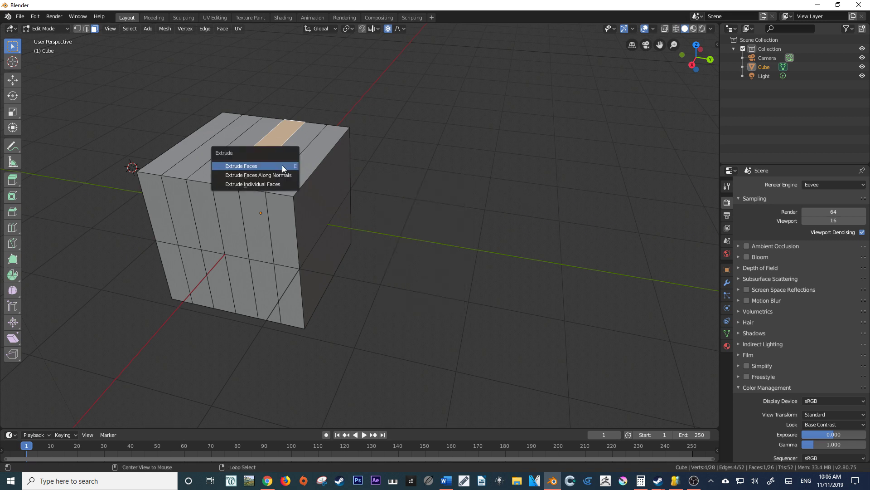
{"action": "key", "text": "Escape"}
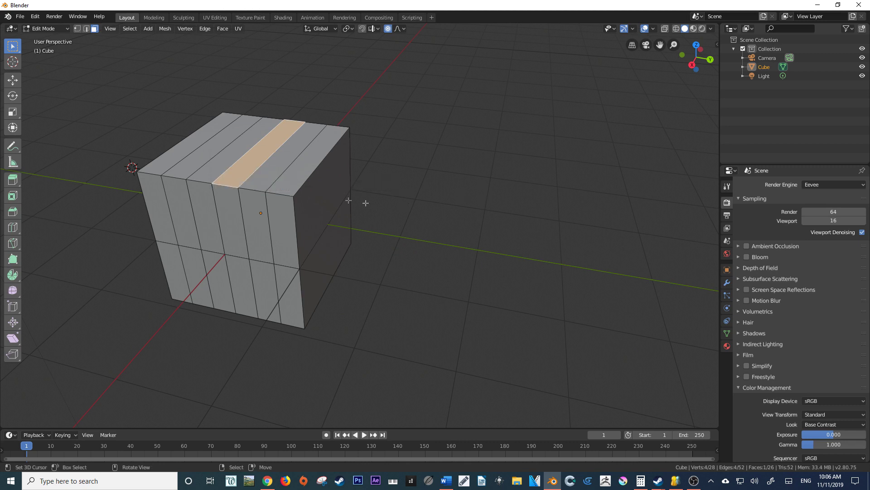
{"action": "key", "text": "a"}
{"action": "key", "text": "alt+e"}
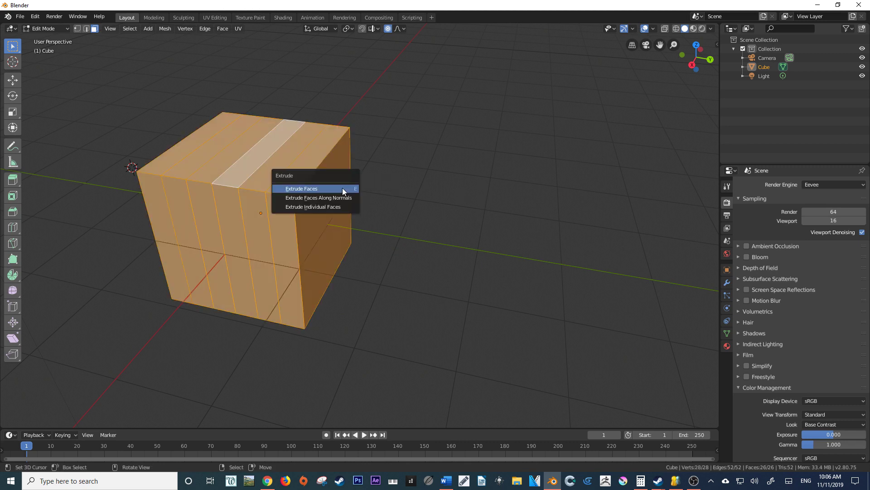
{"action": "left_click", "coordinate": [333, 209]}
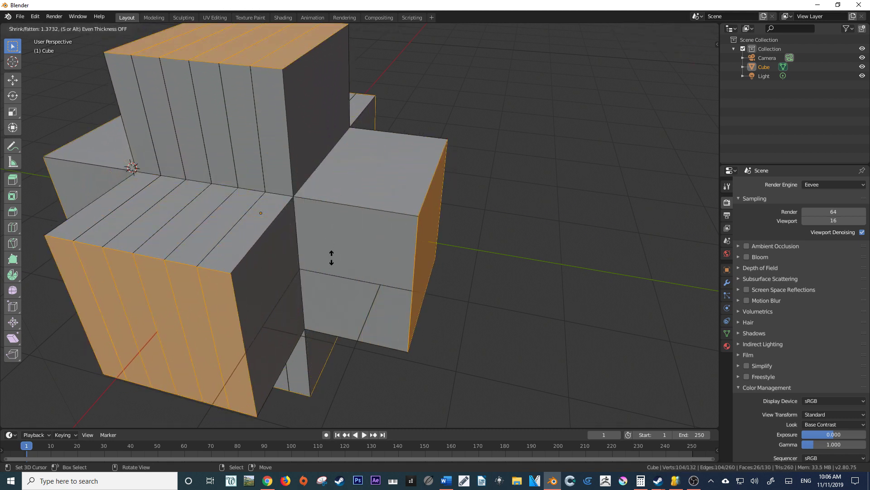
{"action": "left_click", "coordinate": [330, 257]}
{"action": "scroll", "coordinate": [346, 229], "scroll_direction": "down", "scroll_amount": 3}
{"action": "left_click", "coordinate": [315, 128]}
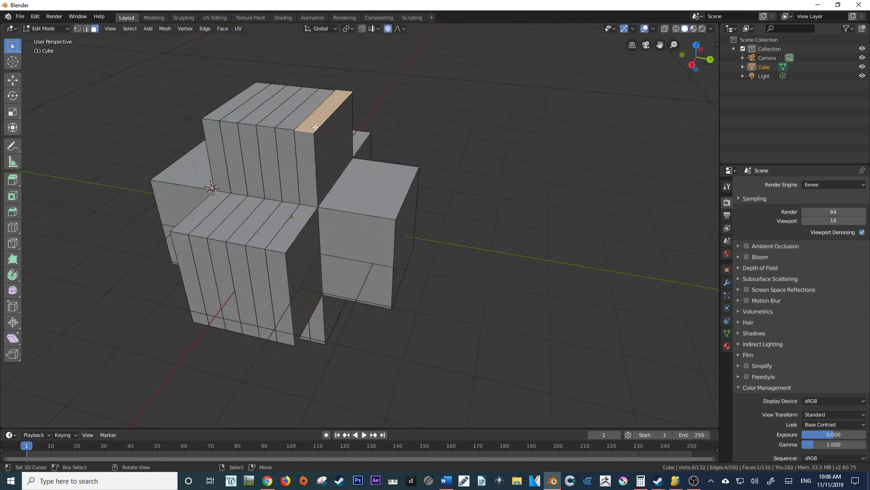
{"action": "key", "text": "g"}
{"action": "key", "text": "Escape"}
{"action": "key", "text": "g"}
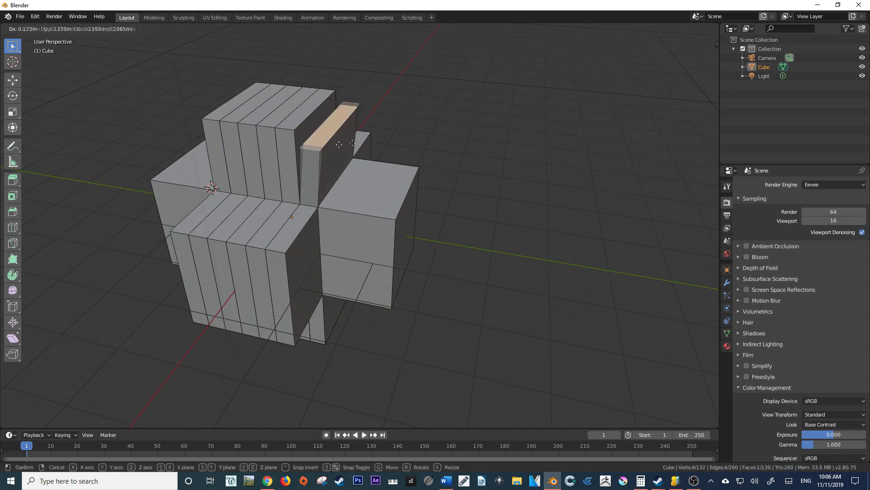
{"action": "key", "text": "Escape"}
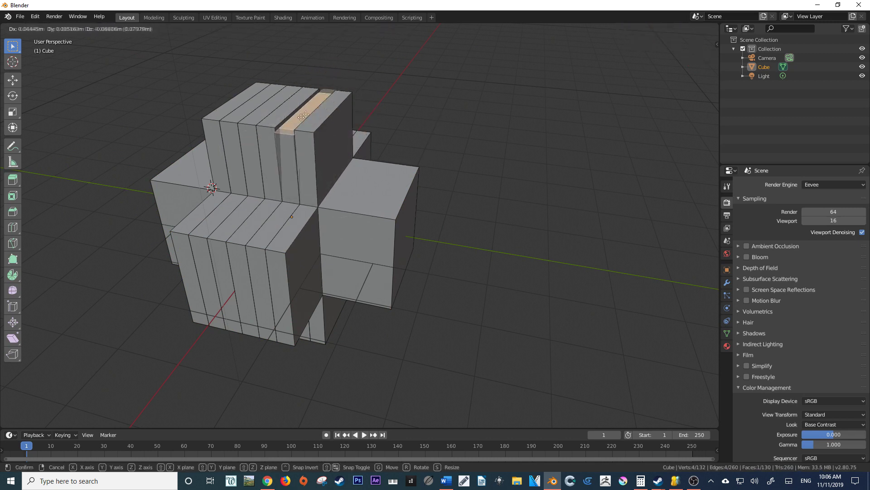
{"action": "key", "text": "g"}
{"action": "key", "text": "Escape"}
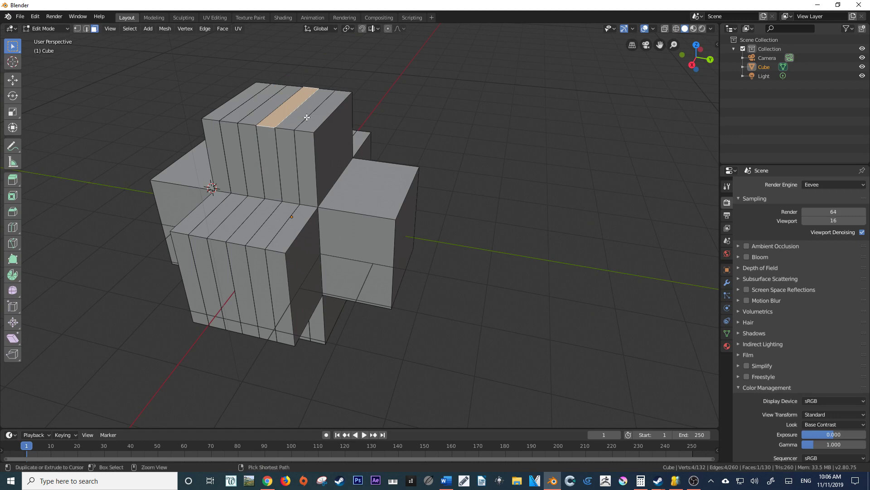
{"action": "key", "text": "ctrl+z"}
{"action": "key", "text": "ctrl+z"}
{"action": "key", "text": "ctrl+z"}
{"action": "key", "text": "ctrl+z"}
{"action": "key", "text": "ctrl+z"}
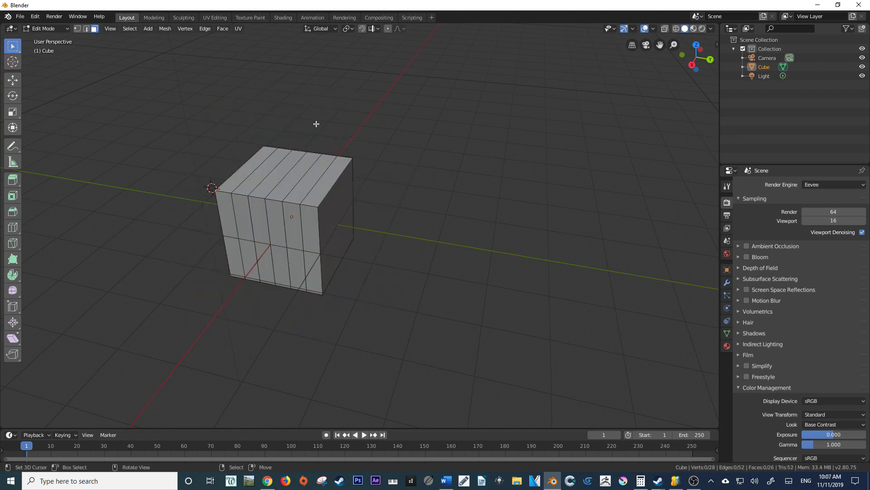
- Set the cube's origin to its geometry centre
{"action": "middle_click_drag", "start_coordinate": [386, 226], "coordinate": [347, 218]}
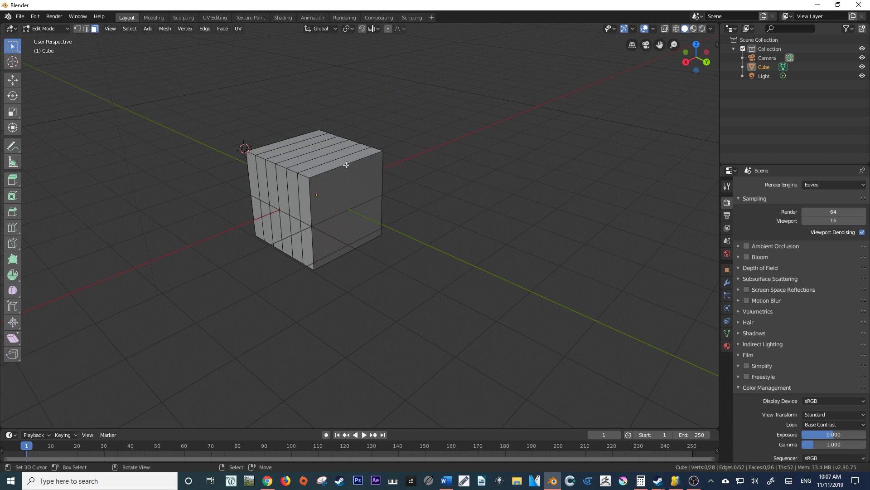
{"action": "key", "text": "ctrl"}
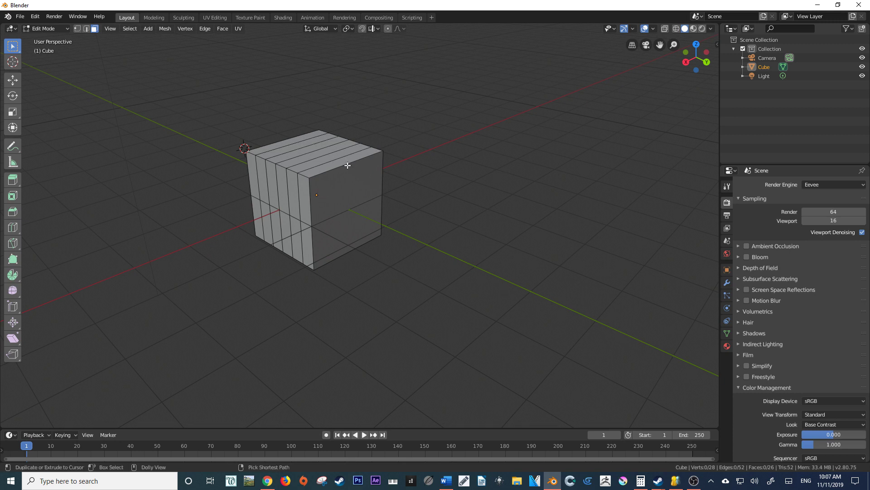
{"action": "key", "text": "alt"}
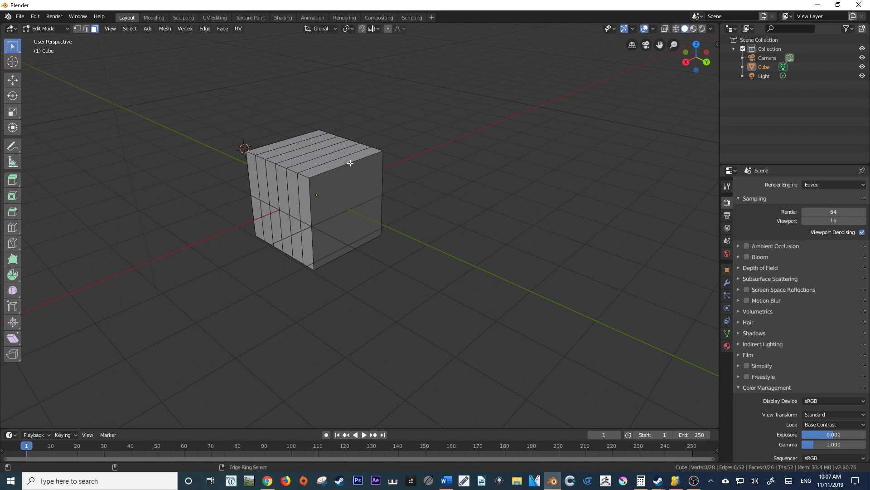
{"action": "key", "text": "ctrl+alt+shift+c"}
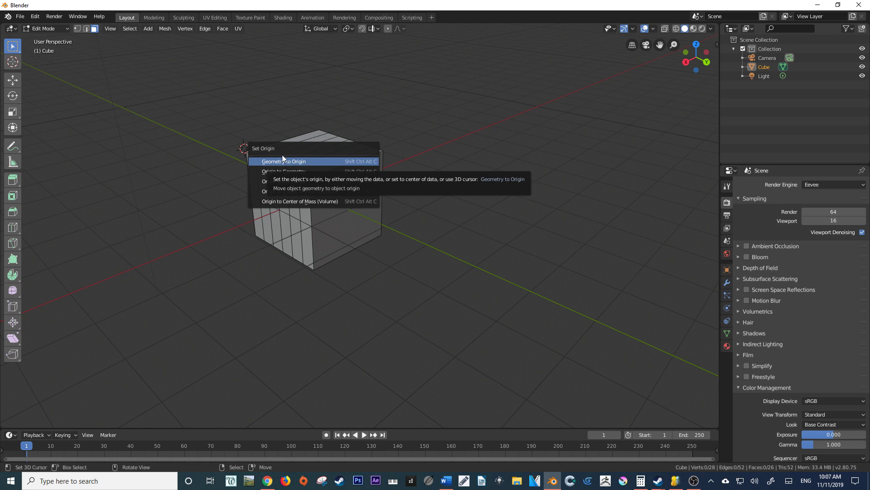
{"action": "left_click", "coordinate": [332, 171]}
- In Object Mode, locate Set Origin under the Object menu and reopen the origin options
{"action": "key", "text": "Tab"}
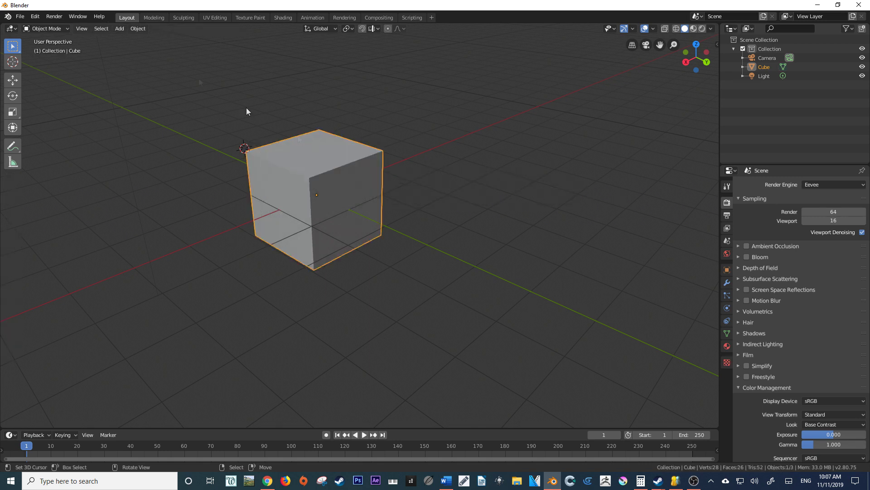
{"action": "left_click", "coordinate": [138, 30]}
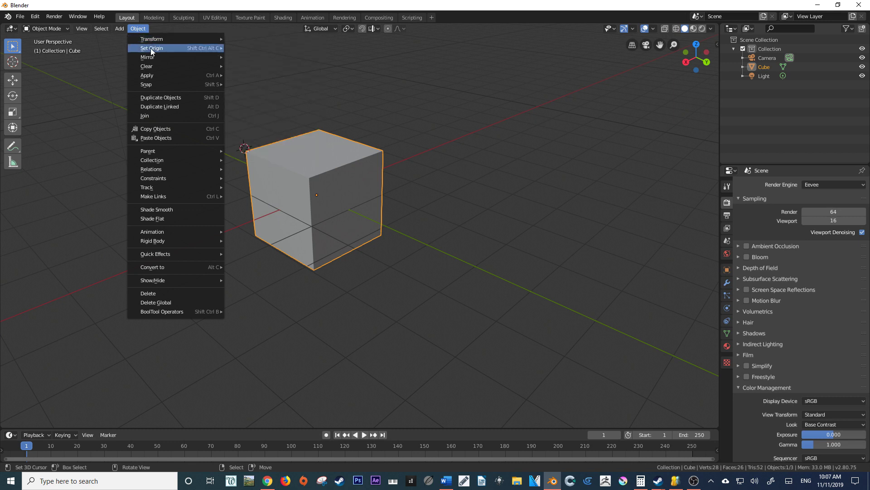
{"action": "mouse_move", "coordinate": [153, 49]}
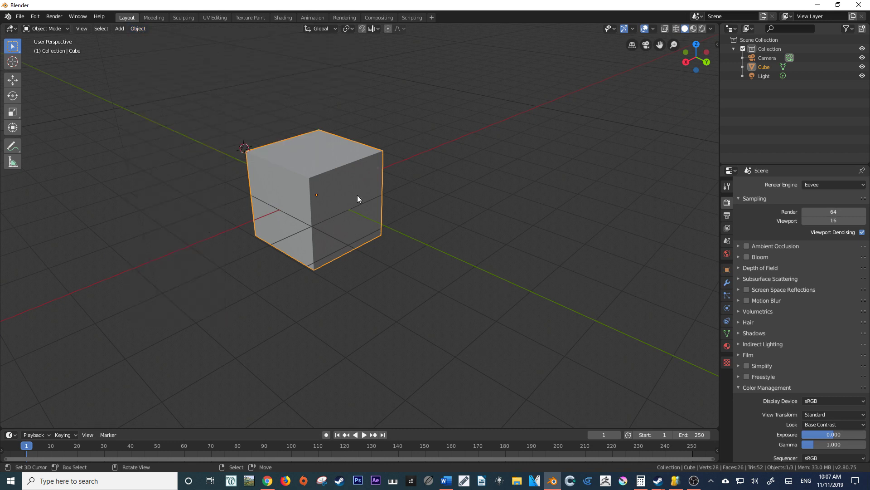
{"action": "key", "text": "ctrl+shift+alt+c"}
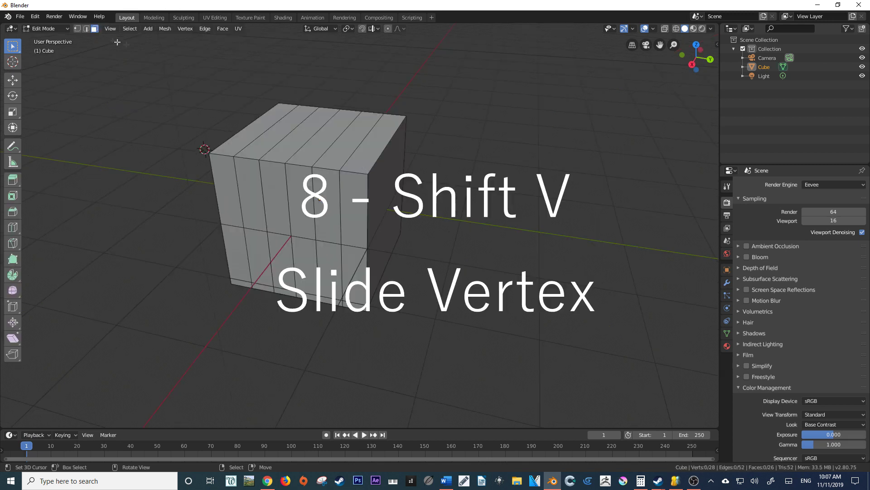
{"action": "left_click", "coordinate": [369, 173]}
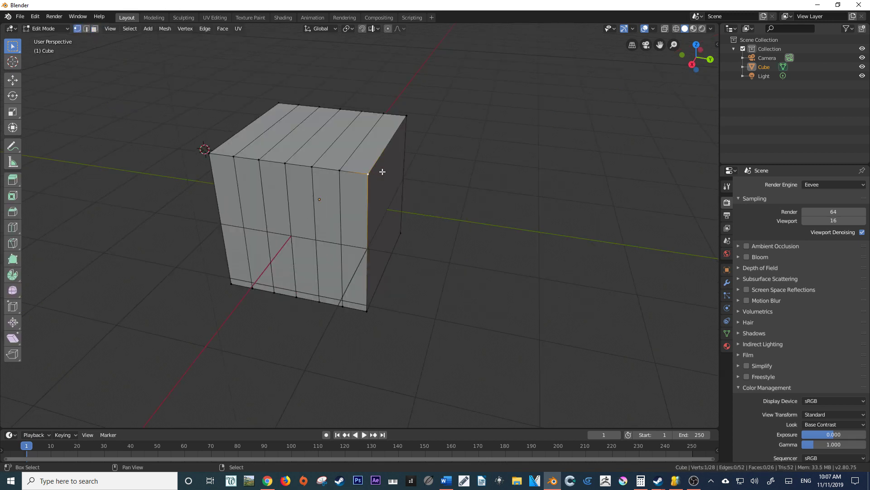
{"action": "key", "text": "shift+v"}
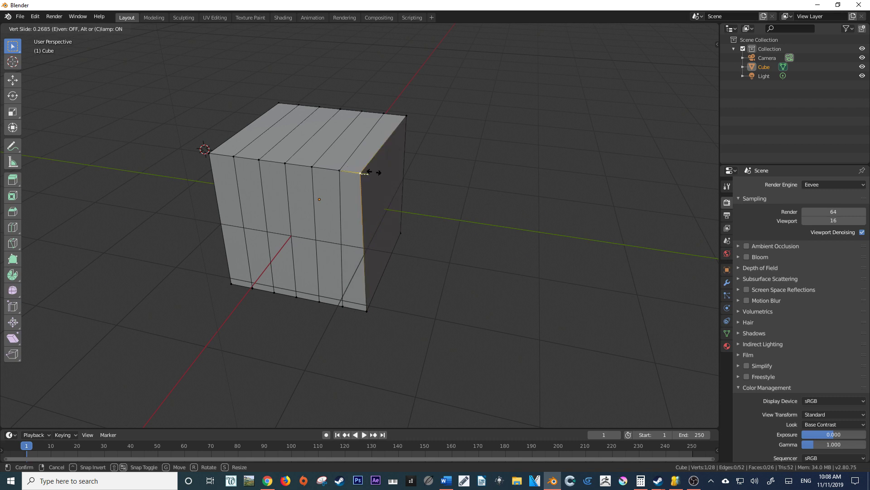
{"action": "left_click", "coordinate": [377, 172]}
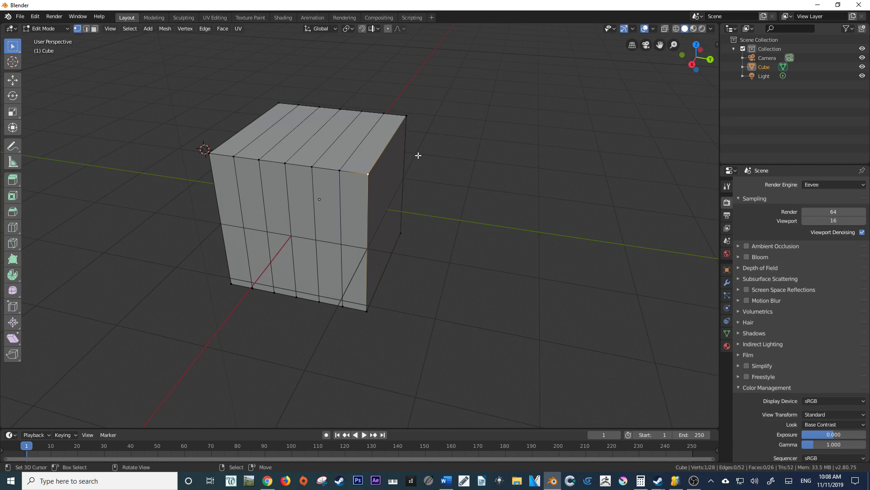
{"action": "key", "text": "g"}
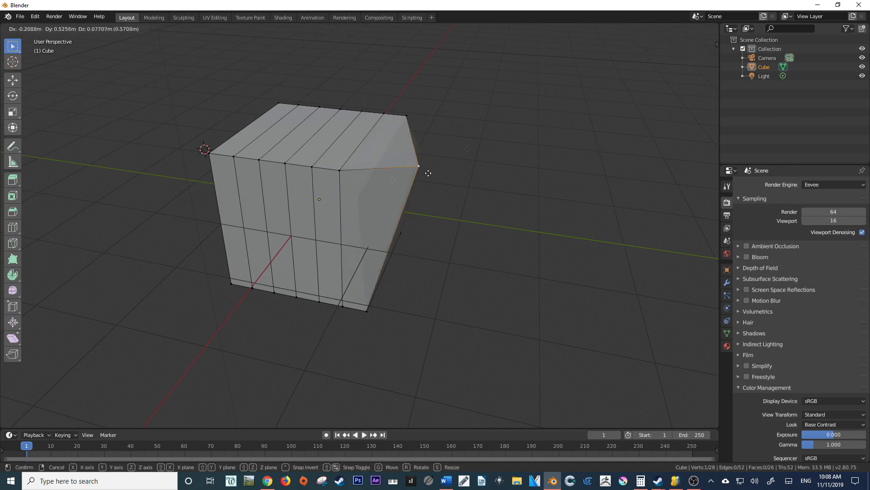
{"action": "key", "text": "g"}
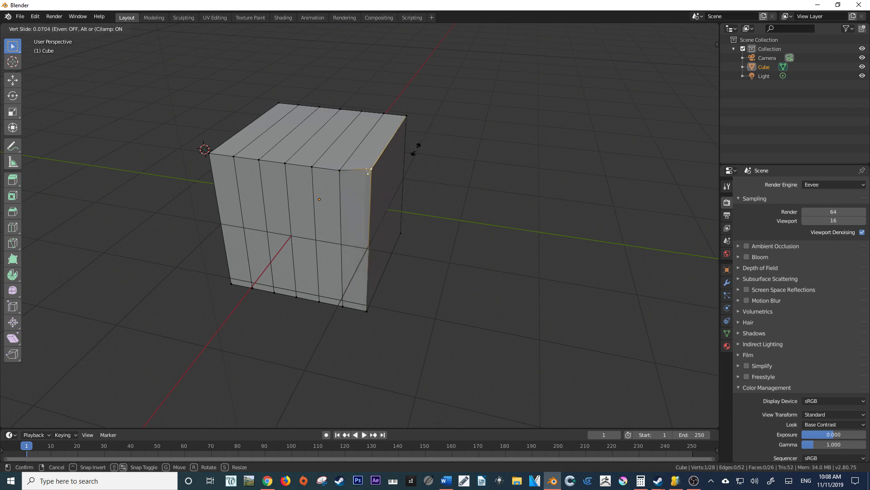
{"action": "right_click", "coordinate": [444, 119]}
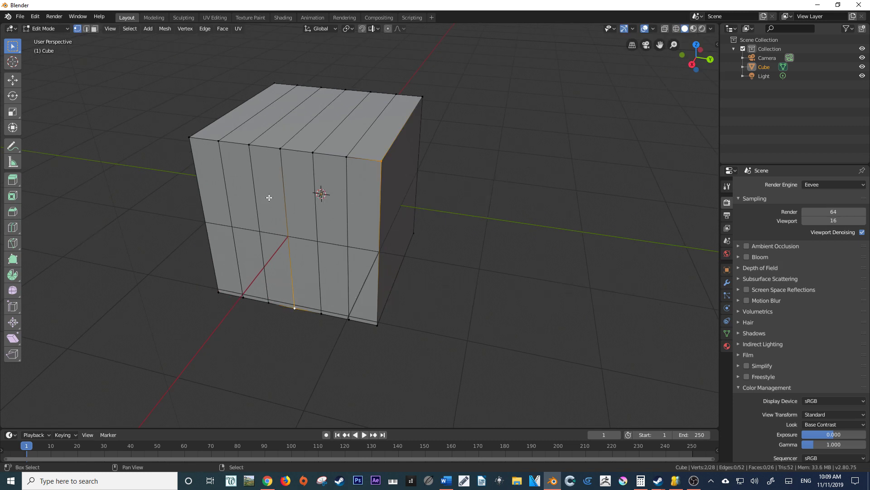
- Make a trial knife cut across the cube's front, then undo it
{"action": "middle_click_drag", "start_coordinate": [268, 196], "coordinate": [433, 236]}
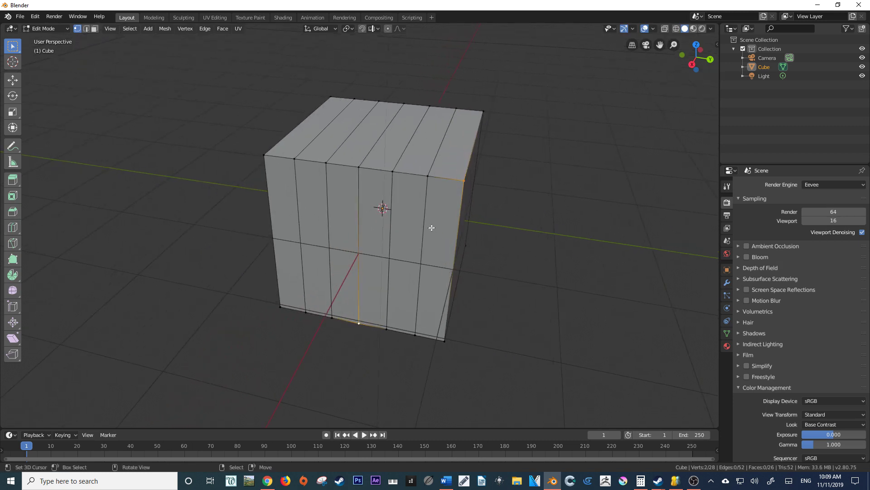
{"action": "left_click", "coordinate": [435, 222]}
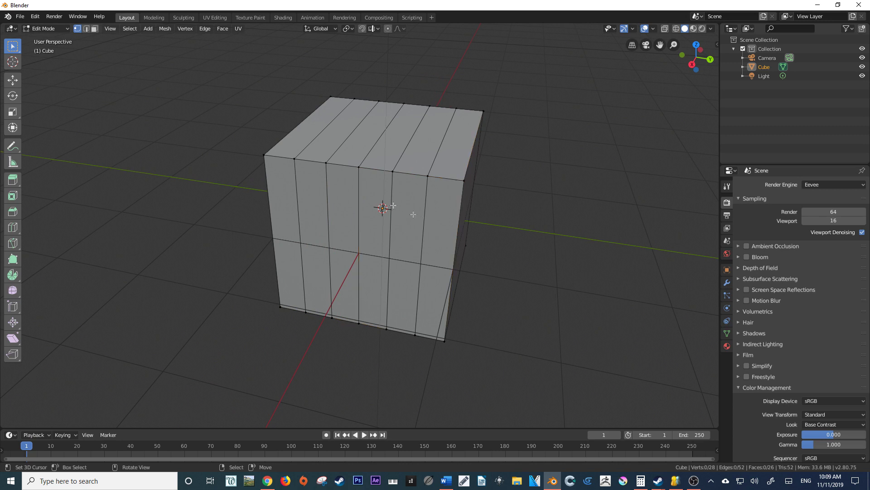
{"action": "key", "text": "k"}
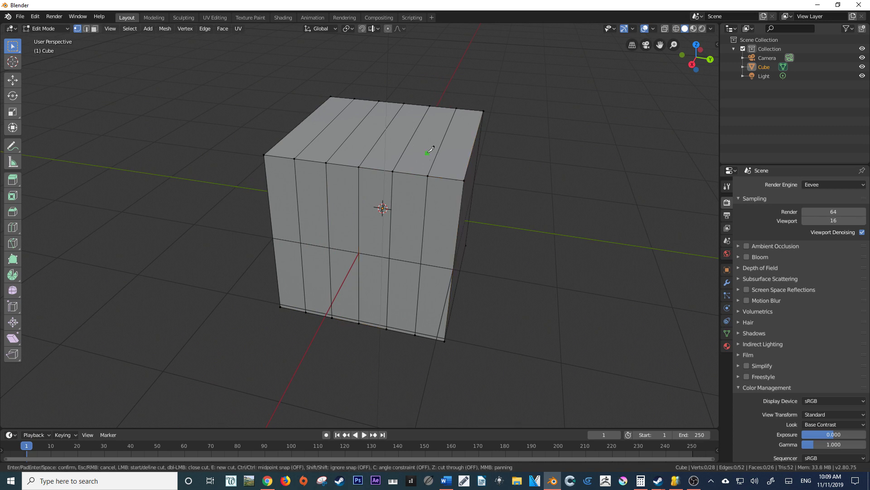
{"action": "left_click", "coordinate": [436, 135]}
{"action": "left_click", "coordinate": [274, 246]}
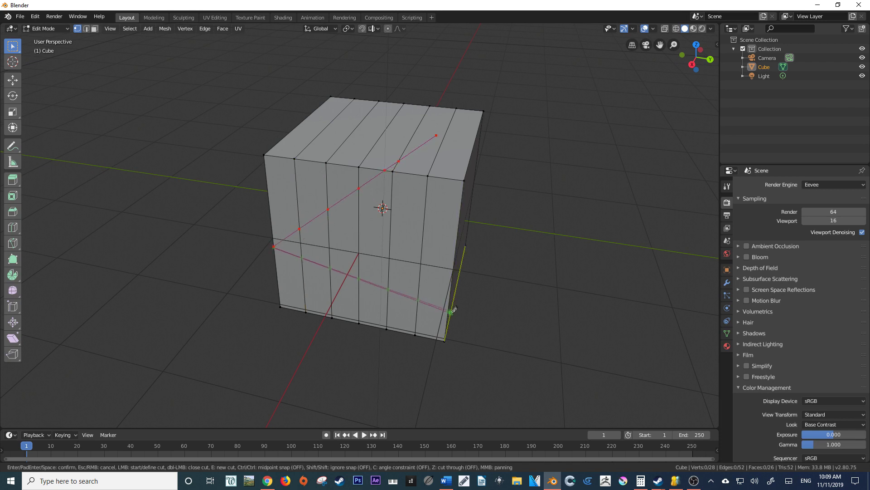
{"action": "left_click", "coordinate": [448, 317]}
{"action": "key", "text": "Return"}
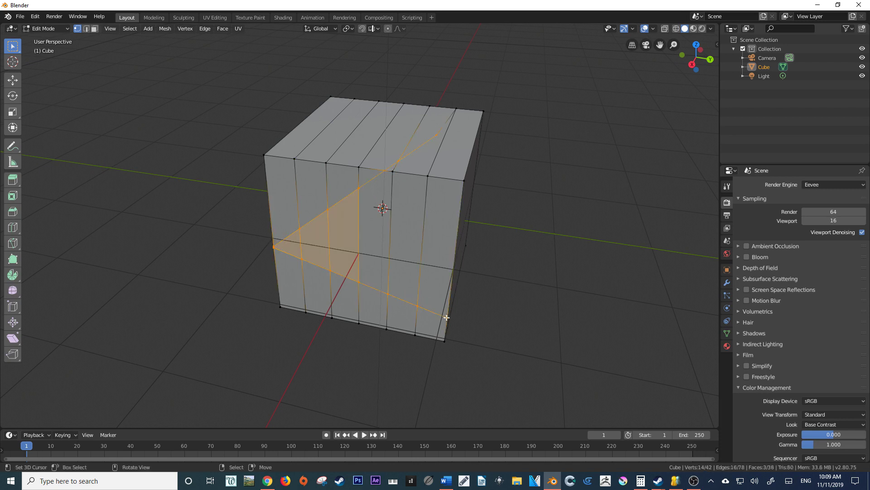
{"action": "key", "text": "ctrl+z"}
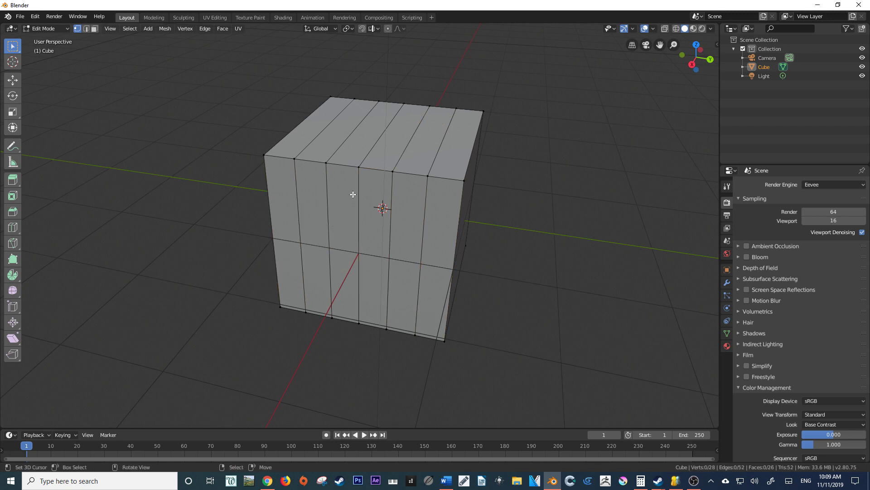
- In Face select mode, select three front column faces and start a knife cut
{"action": "left_click", "coordinate": [94, 29]}
{"action": "left_click", "coordinate": [380, 195]}
{"action": "left_click", "coordinate": [342, 213], "text": "shift"}
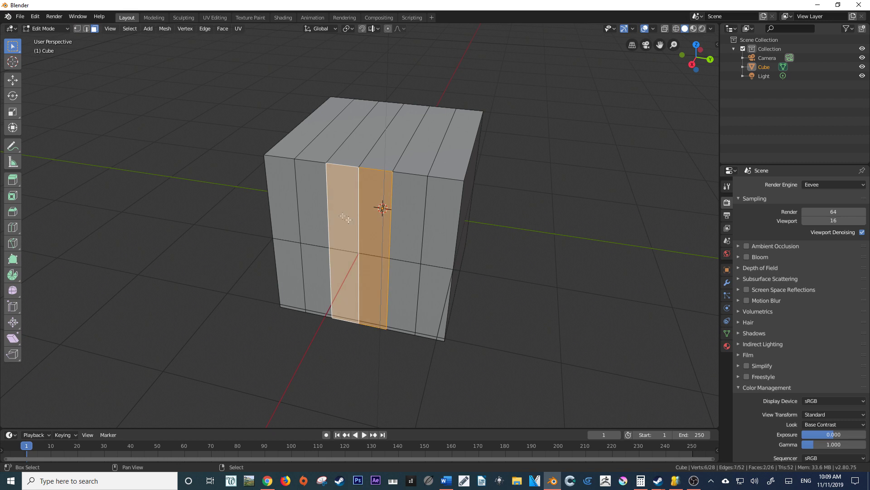
{"action": "left_click", "coordinate": [418, 243], "text": "shift"}
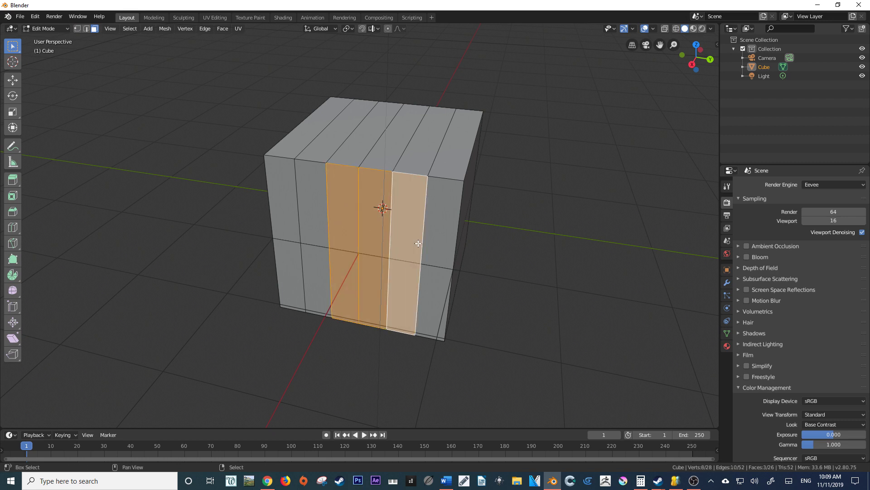
{"action": "key", "text": "k"}
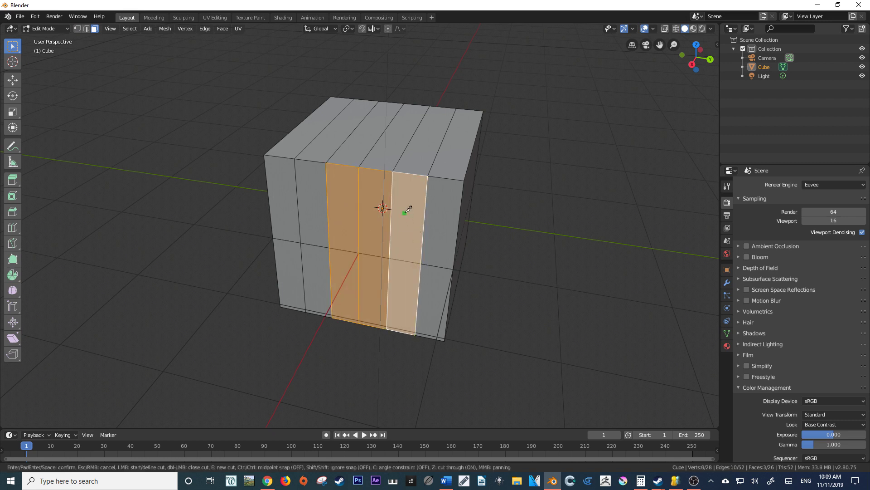
{"action": "left_click", "coordinate": [310, 211]}
{"action": "left_click", "coordinate": [390, 237]}
- Knife-cut two triangle outlines into the selected front columns
{"action": "key", "text": "Escape"}
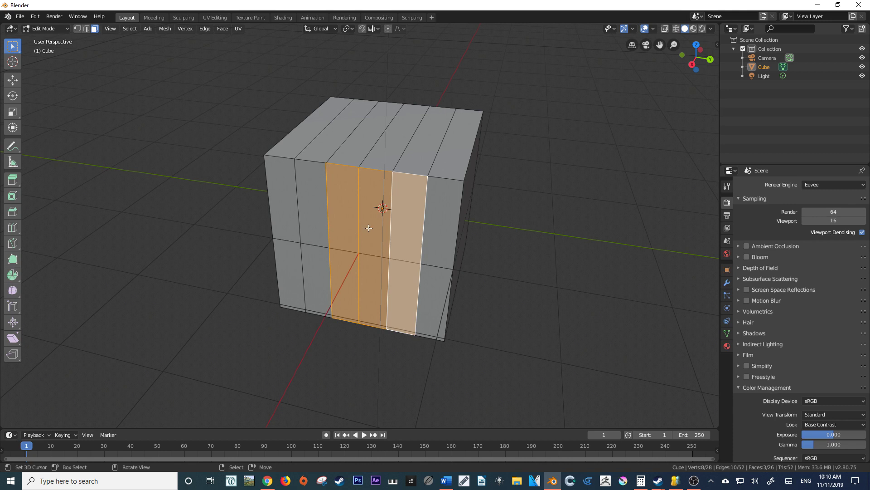
{"action": "key", "text": "k"}
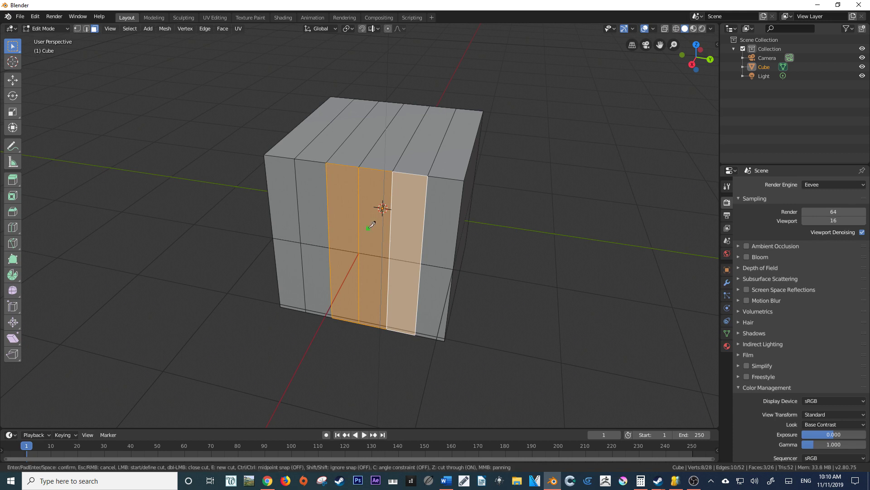
{"action": "left_click", "coordinate": [339, 210]}
{"action": "left_click", "coordinate": [411, 202]}
{"action": "left_click", "coordinate": [405, 270]}
{"action": "left_click", "coordinate": [339, 210]}
{"action": "middle_click_drag", "start_coordinate": [397, 257], "coordinate": [380, 242]}
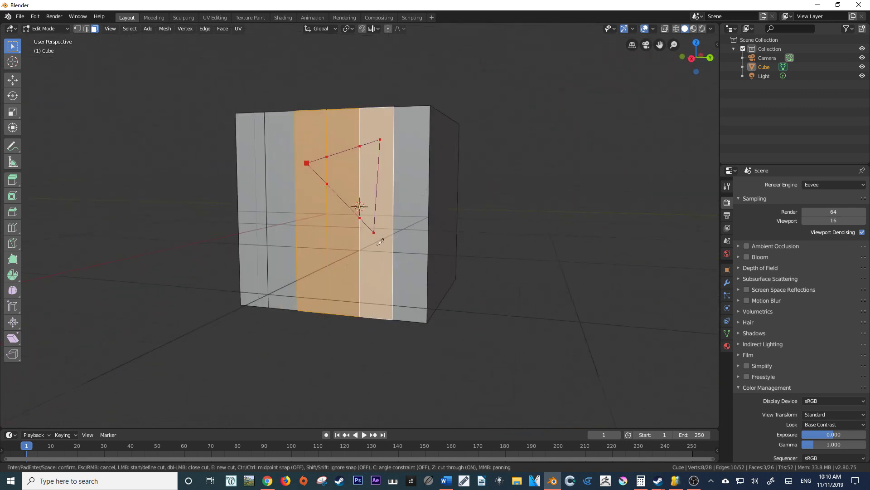
{"action": "left_click", "coordinate": [307, 268]}
{"action": "left_click", "coordinate": [373, 245]}
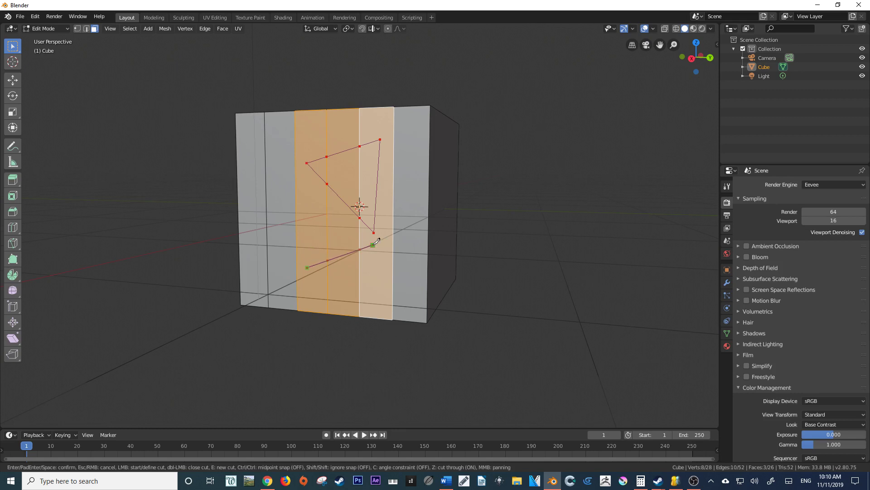
{"action": "left_click", "coordinate": [377, 305]}
{"action": "left_click", "coordinate": [308, 267]}
{"action": "key", "text": "Return"}
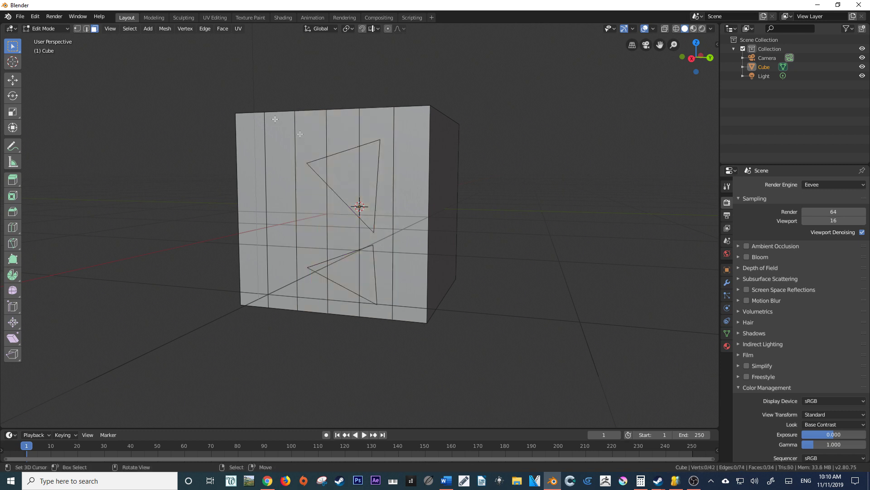
- Select three strip faces on the cube's top
{"action": "left_click", "coordinate": [325, 148]}
{"action": "left_click", "coordinate": [343, 127], "text": "shift"}
{"action": "left_click", "coordinate": [371, 133], "text": "shift"}
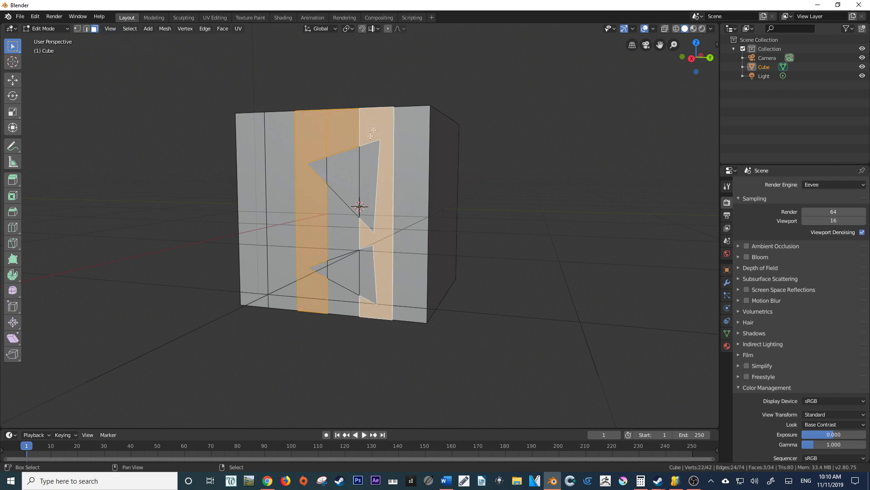
{"action": "mouse_move", "coordinate": [358, 208]}
{"action": "middle_mouse_down"}
{"action": "mouse_move", "coordinate": [437, 247]}
{"action": "mouse_move", "coordinate": [418, 237]}
{"action": "mouse_move", "coordinate": [423, 222]}
{"action": "mouse_move", "coordinate": [399, 272]}
{"action": "mouse_move", "coordinate": [358, 199]}
{"action": "middle_mouse_up"}
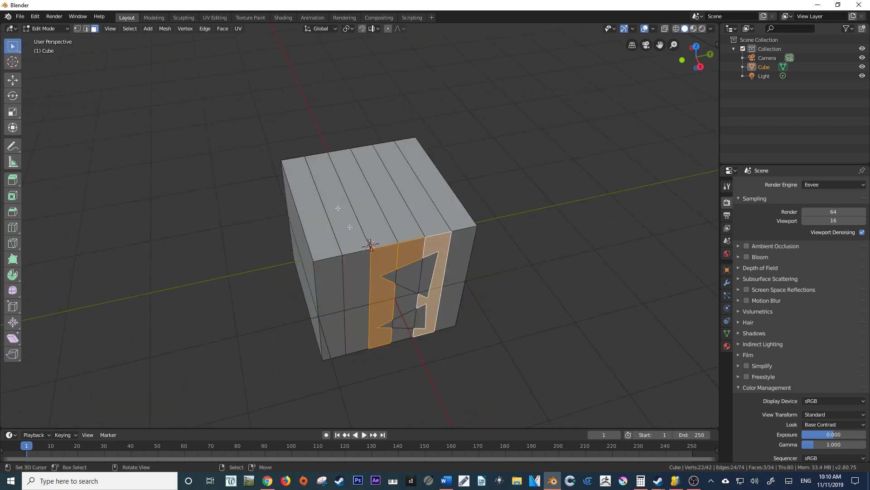
{"action": "left_click", "coordinate": [357, 193]}
{"action": "left_click", "coordinate": [357, 193], "text": "shift"}
{"action": "left_click", "coordinate": [378, 194], "text": "shift"}
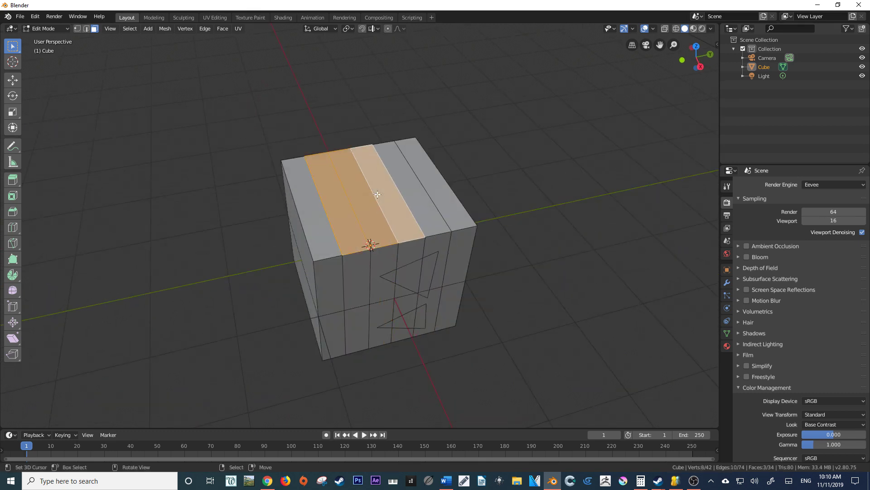
- Knife-cut the first two polygon outlines into the top strips
{"action": "key", "text": "k"}
{"action": "left_click", "coordinate": [373, 171]}
{"action": "left_click", "coordinate": [340, 196]}
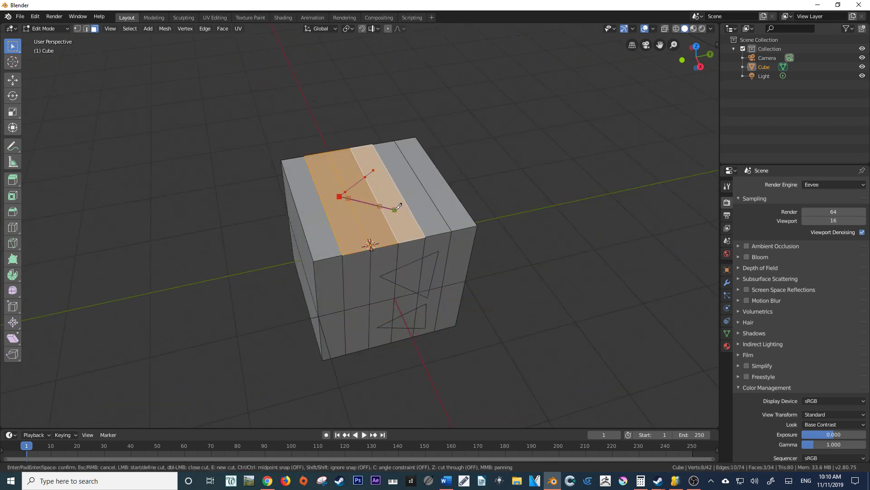
{"action": "left_click", "coordinate": [395, 210]}
{"action": "key", "text": "e"}
{"action": "left_click", "coordinate": [343, 155]}
{"action": "left_click", "coordinate": [332, 161]}
{"action": "left_click", "coordinate": [321, 166]}
{"action": "left_click", "coordinate": [327, 190]}
{"action": "left_click", "coordinate": [341, 181]}
{"action": "left_click", "coordinate": [360, 167]}
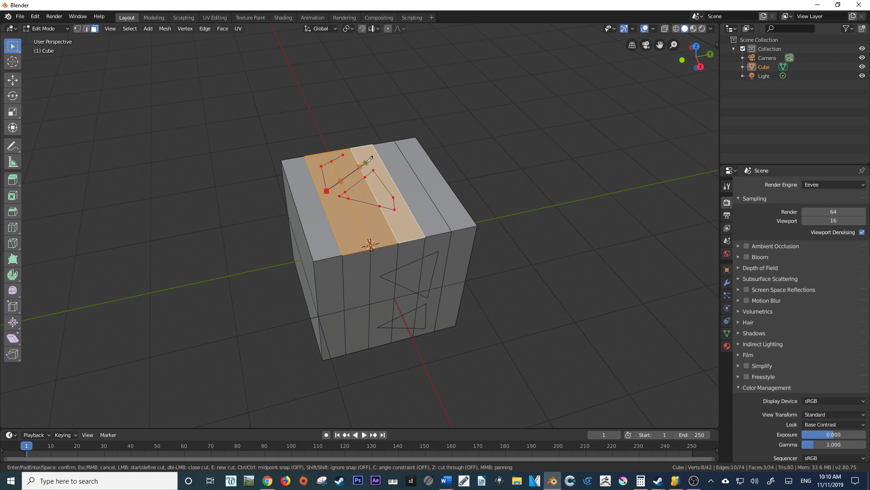
{"action": "left_click", "coordinate": [367, 161]}
{"action": "left_click", "coordinate": [357, 158]}
{"action": "left_click", "coordinate": [344, 155]}
- Cut a third polygon outline on the top, confirm the cuts, and clear the selection
{"action": "key", "text": "e"}
{"action": "left_click", "coordinate": [348, 238]}
{"action": "left_click", "coordinate": [363, 216]}
{"action": "left_click", "coordinate": [405, 223]}
{"action": "double_click", "coordinate": [394, 230]}
{"action": "key", "text": "Return"}
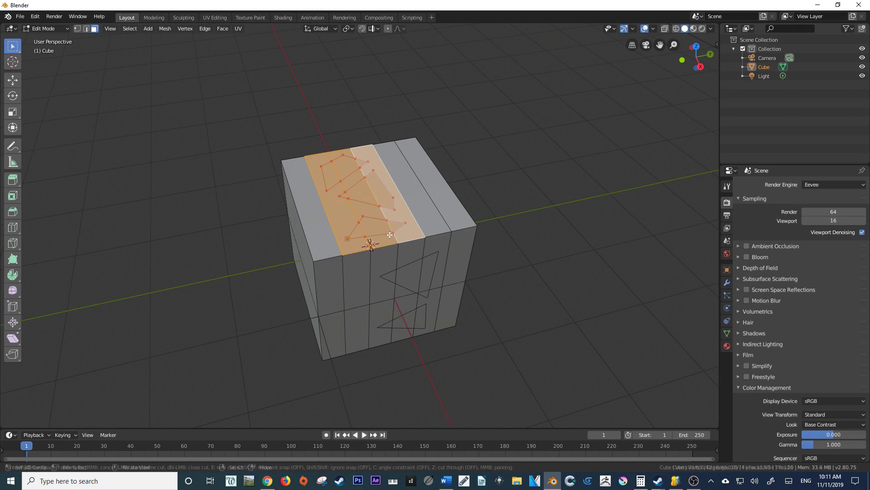
{"action": "key", "text": "alt+a"}
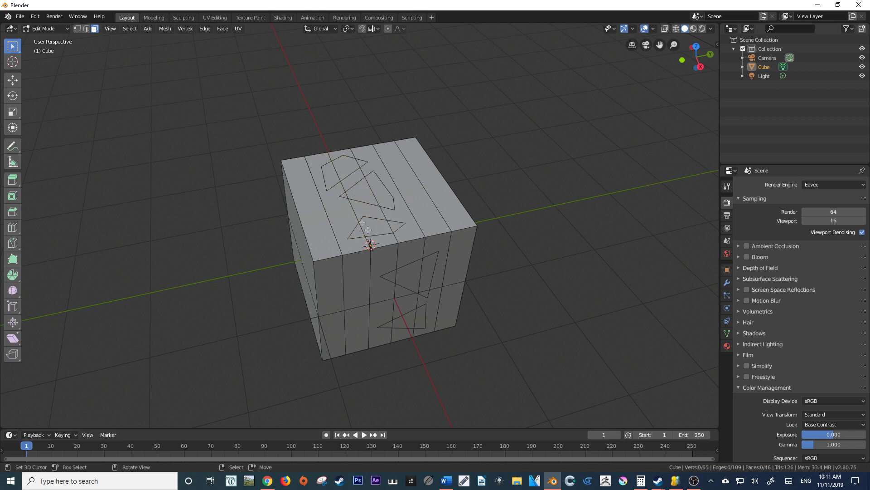
{"action": "middle_click_drag", "start_coordinate": [369, 230], "coordinate": [408, 255]}
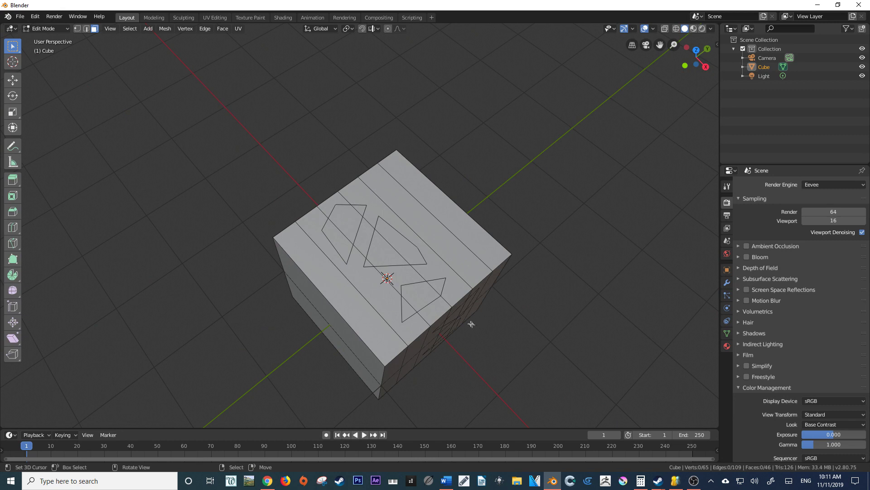
- View the knife-cut cube in X-ray from the front, then turn X-ray off
{"action": "key", "text": "alt+z"}
{"action": "middle_click_drag", "start_coordinate": [472, 324], "coordinate": [395, 236]}
{"action": "key", "text": "alt+z"}
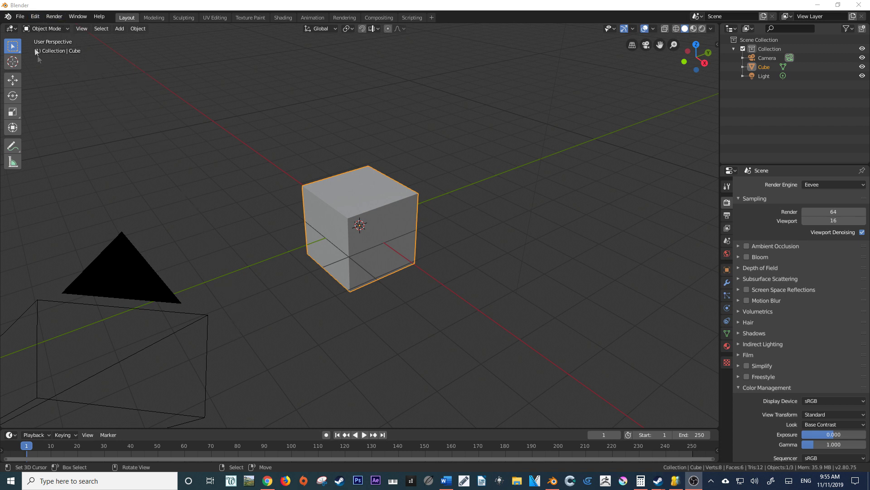
- Open Blender Preferences on the Keymap section, showing the Blender 27X preset with right-click select
{"action": "left_click", "coordinate": [38, 20]}
{"action": "left_click", "coordinate": [64, 133]}
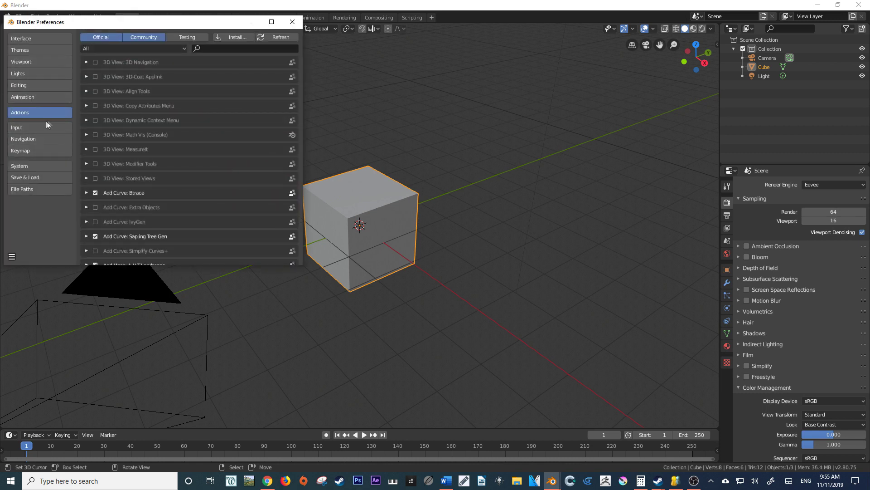
{"action": "left_click", "coordinate": [43, 153]}
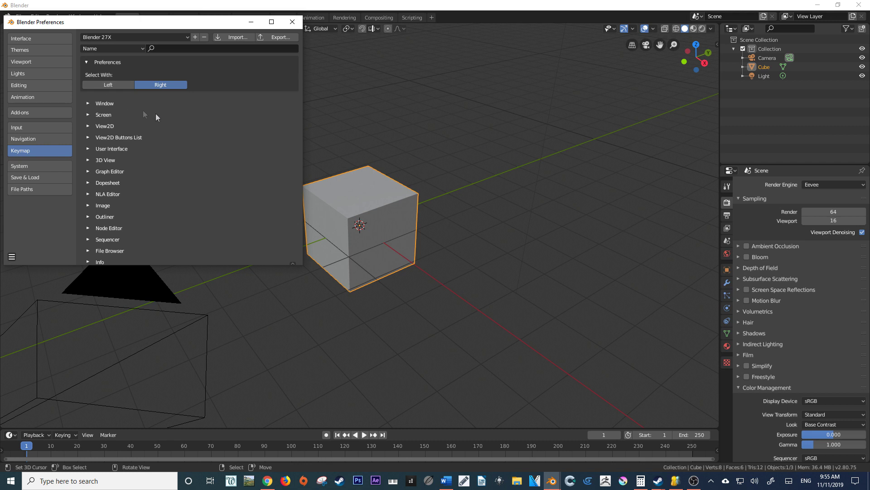